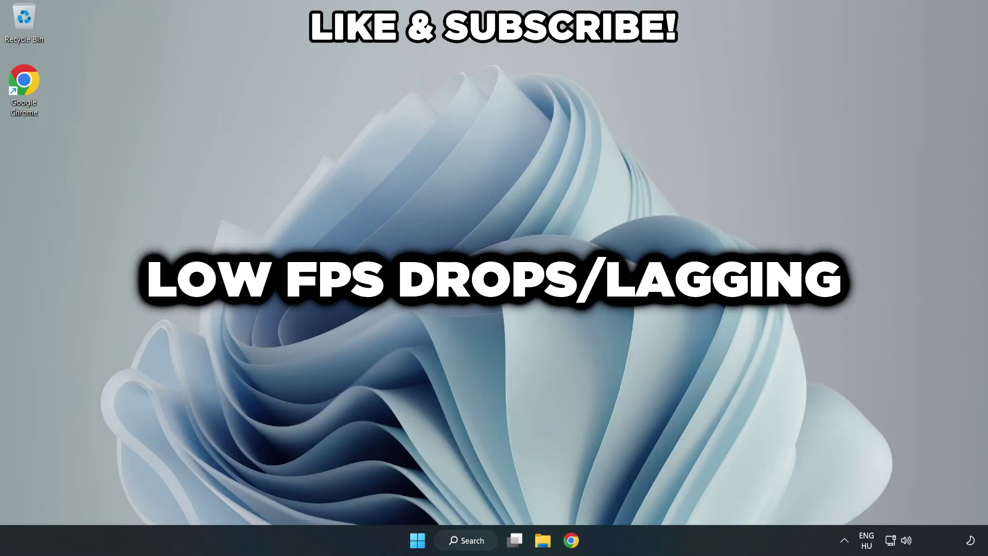
Search Windows for 'edit power plan'.
click(476, 546)
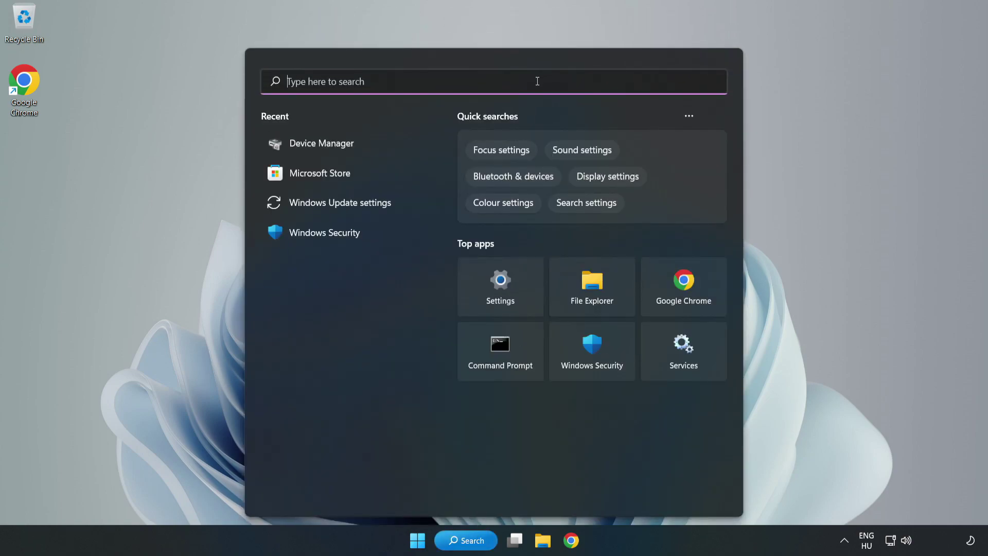
text(edit )
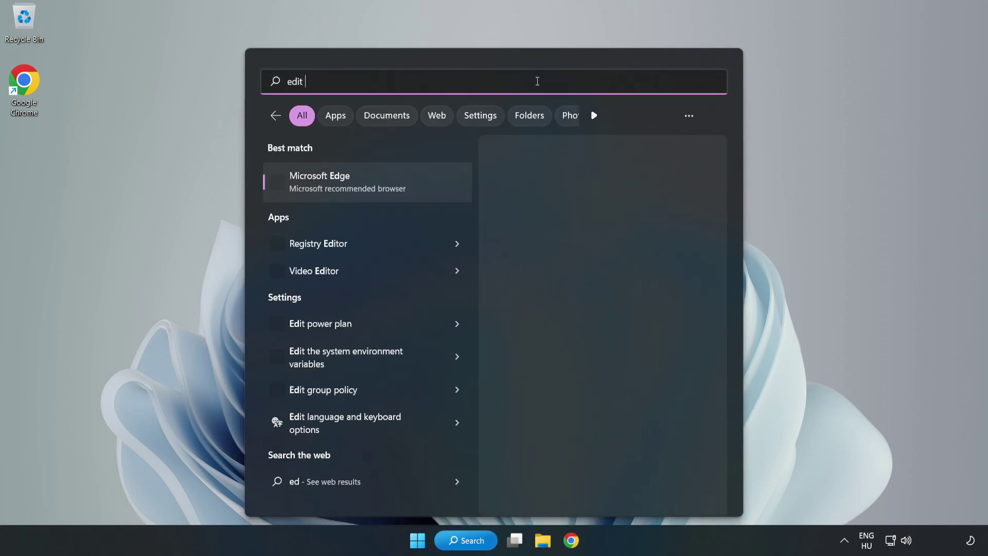
text(power pla)
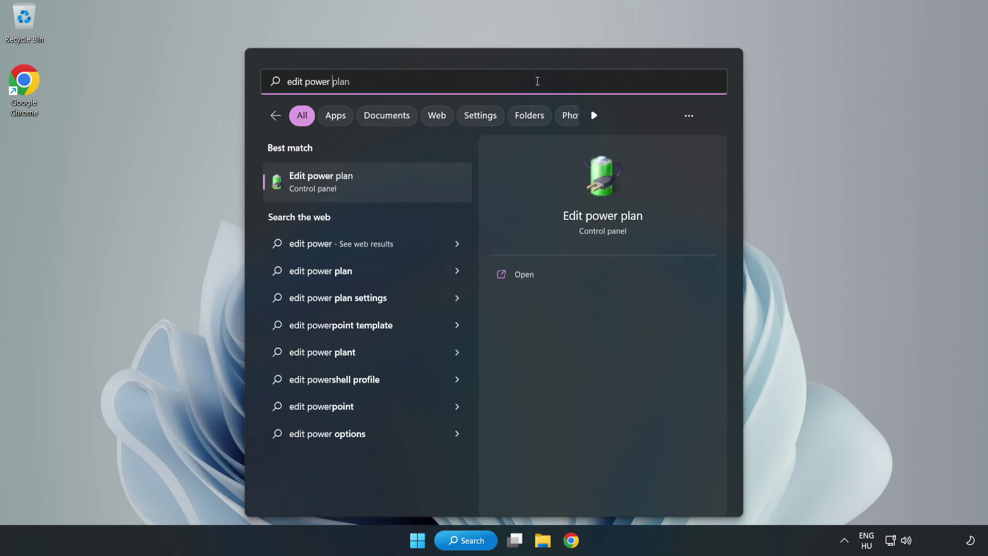
text(n)
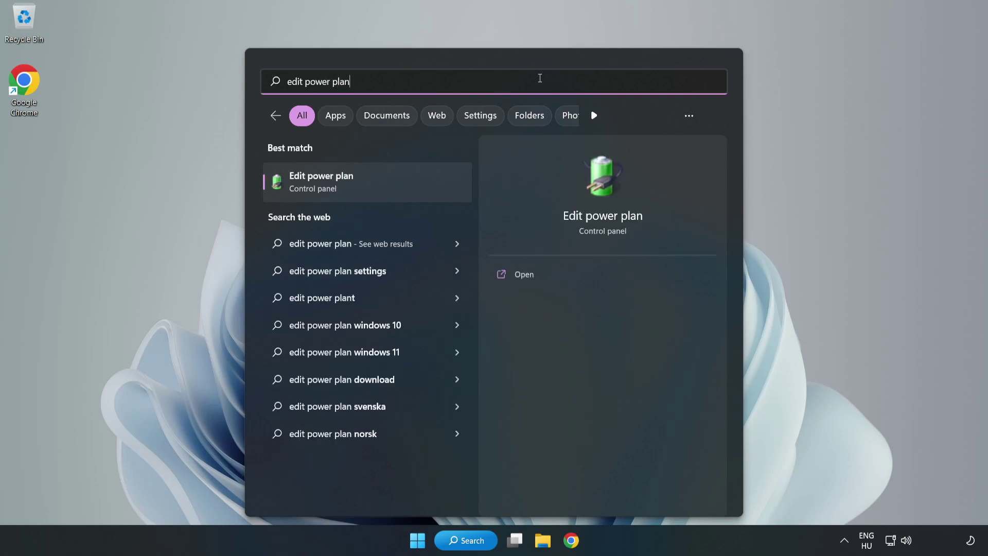
Switch the active power plan from Balanced to High performance, then close Power Options.
click(374, 187)
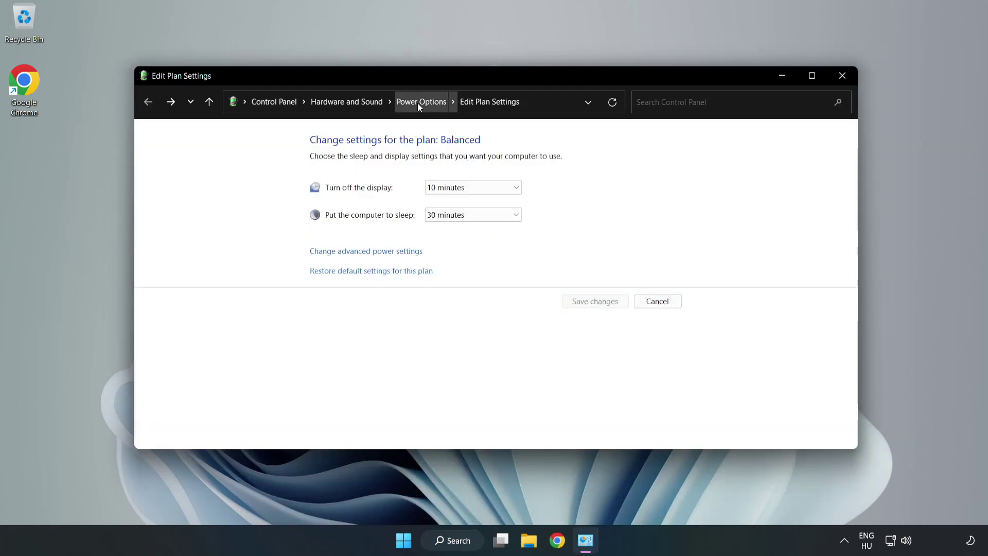
click(418, 103)
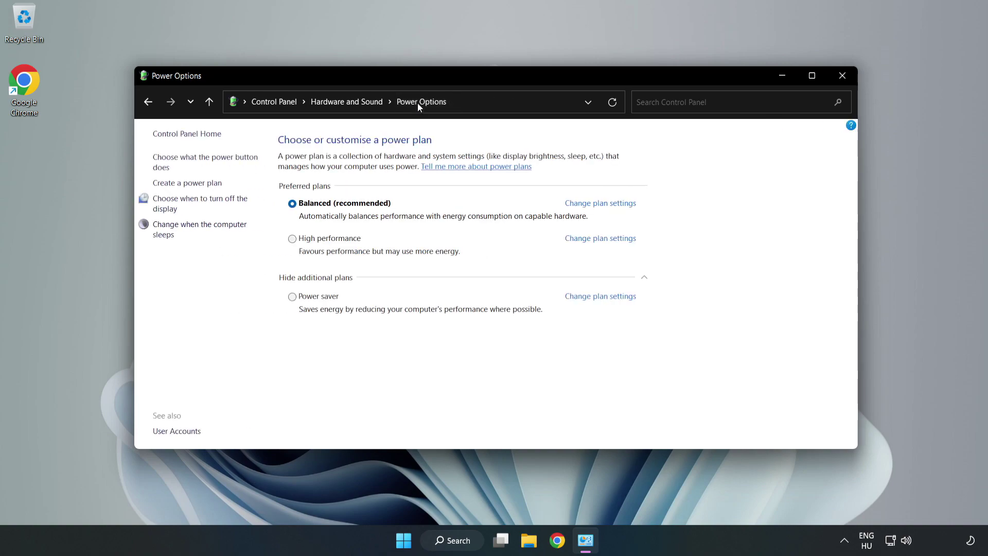
click(325, 242)
click(841, 80)
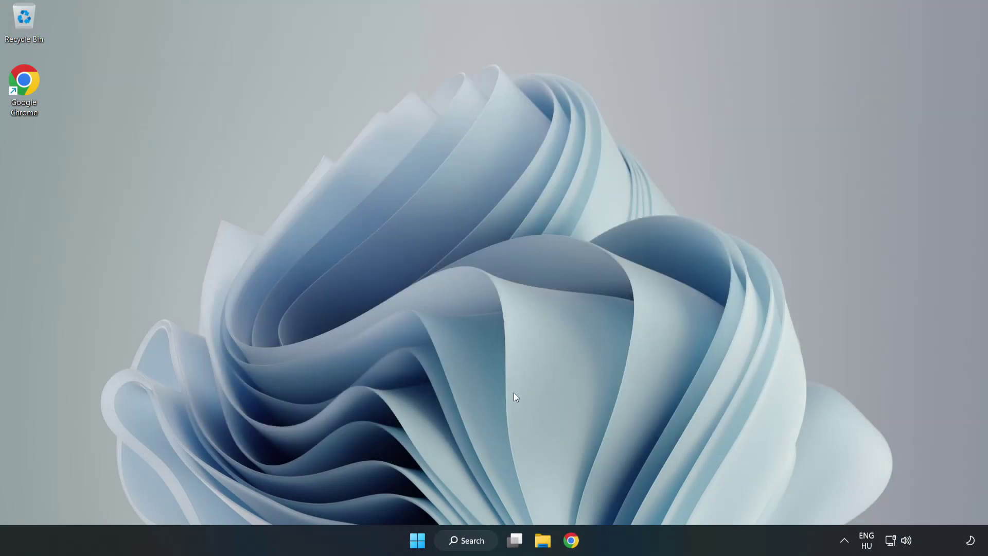
Search Windows for 'device manager'.
click(478, 541)
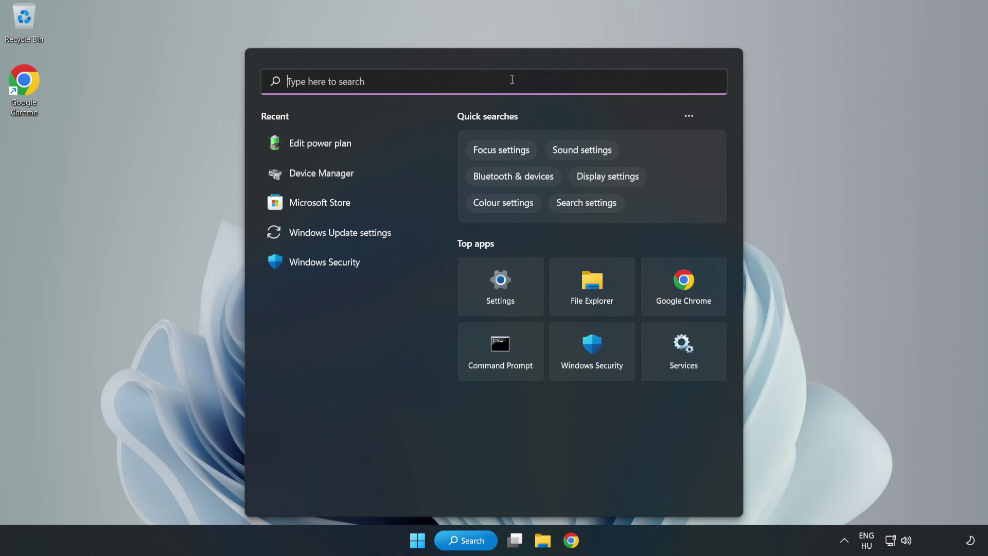
text(device mana)
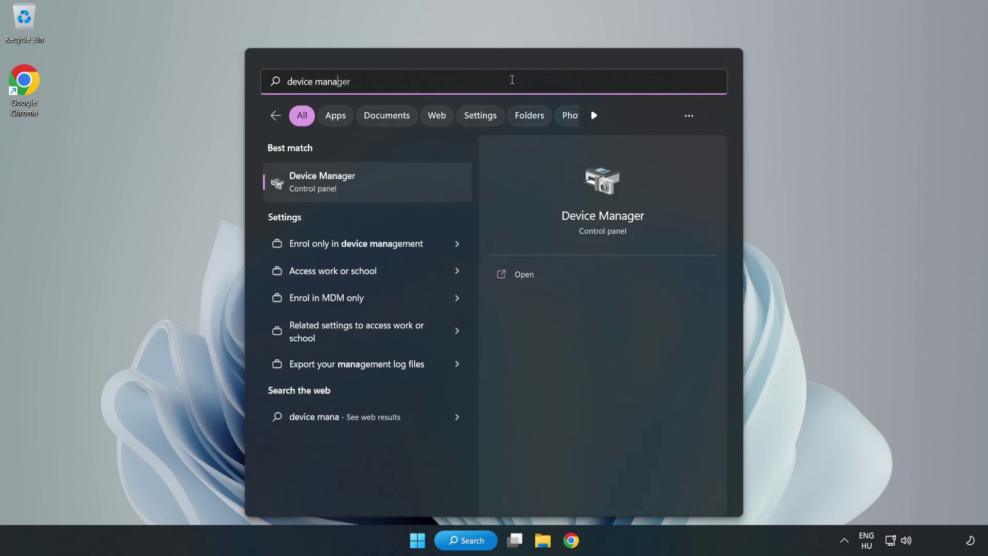
text(ger)
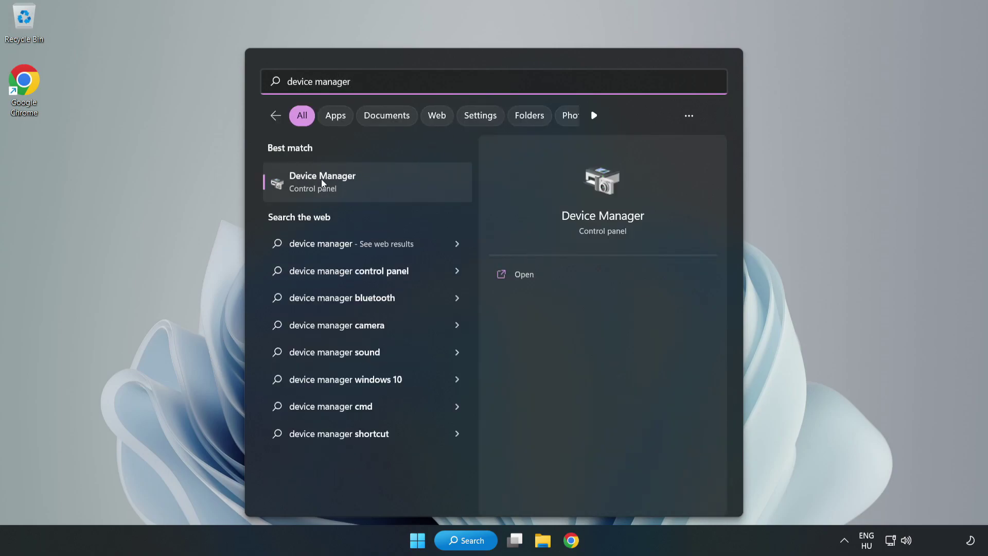
In Device Manager, expand Display adapters and bring up the VMware SVGA 3D adapter's actions.
click(360, 185)
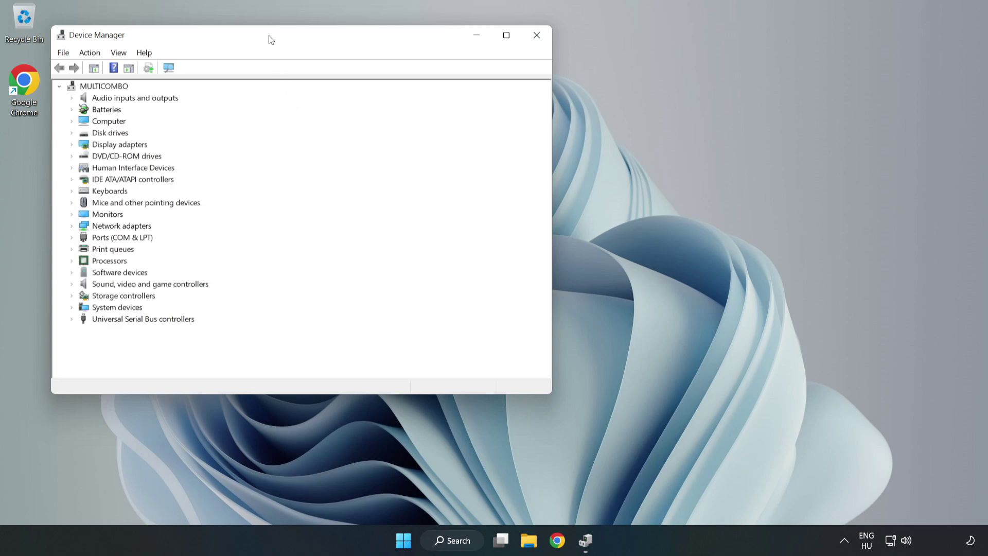
drag(270, 37, 455, 99)
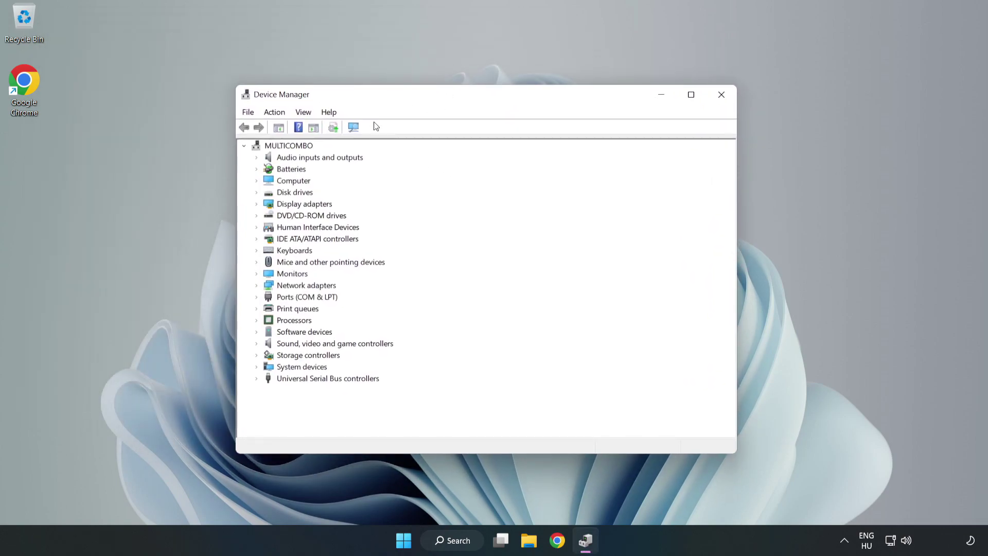
click(291, 205)
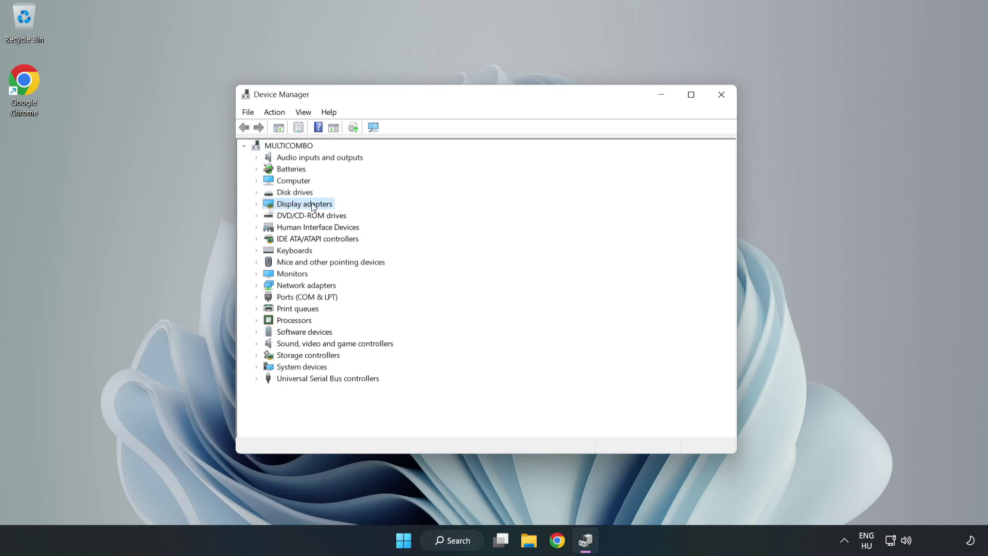
click(257, 205)
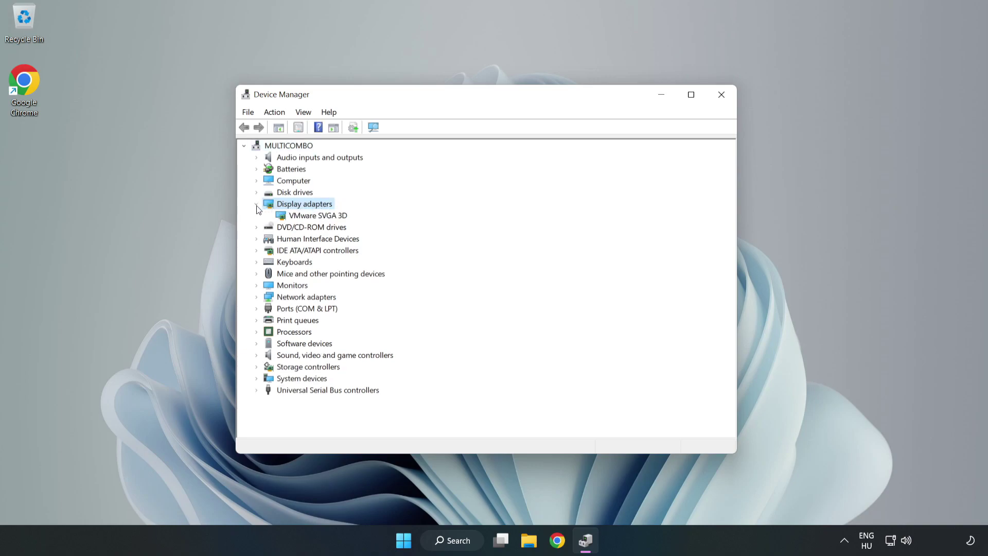
click(332, 216)
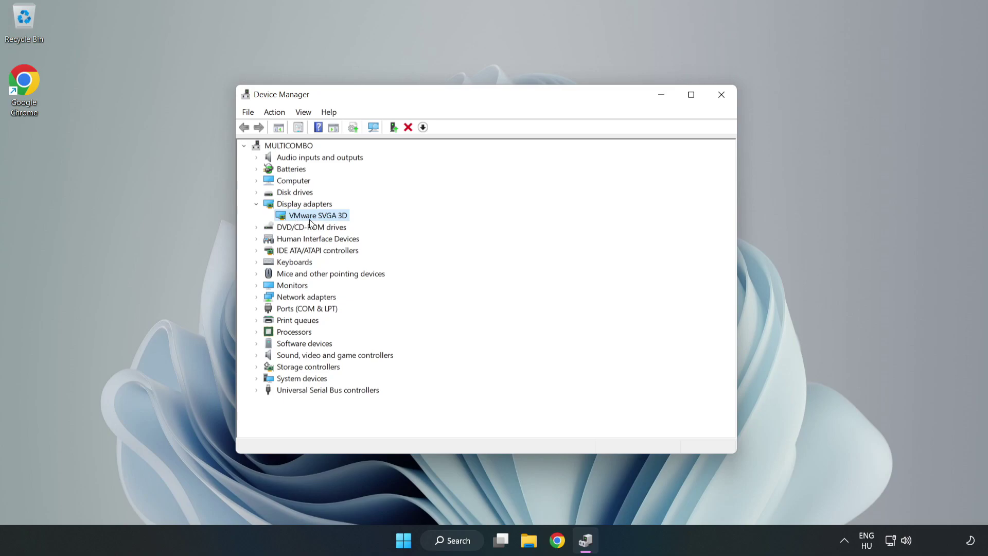
right_click(316, 219)
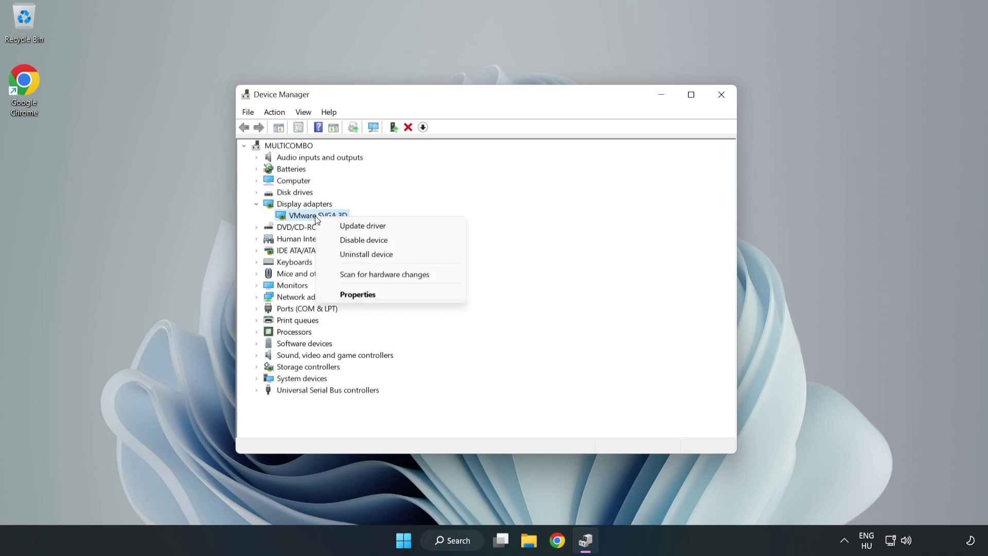
Auto-search for a newer VMware SVGA 3D driver, confirm it's current, and close Device Manager.
click(372, 227)
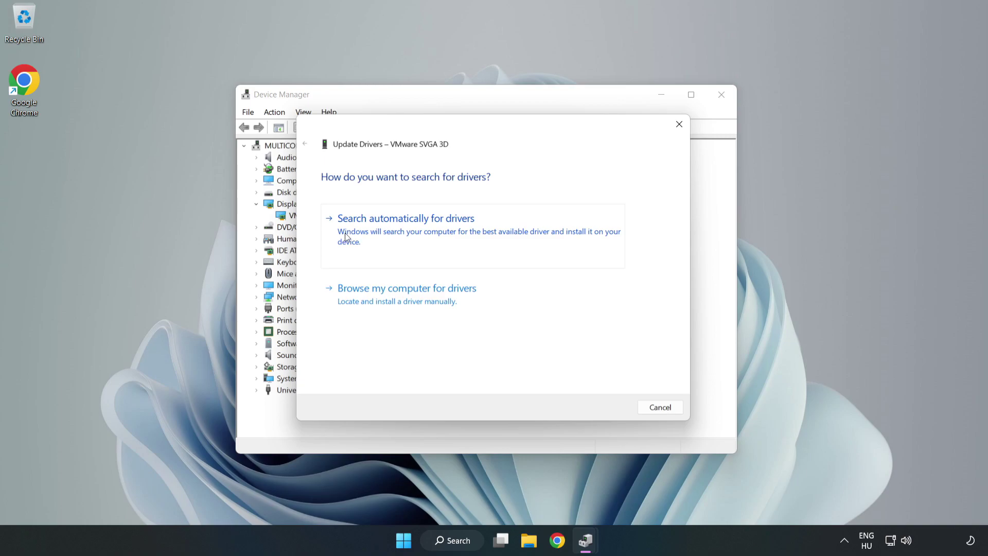
click(407, 233)
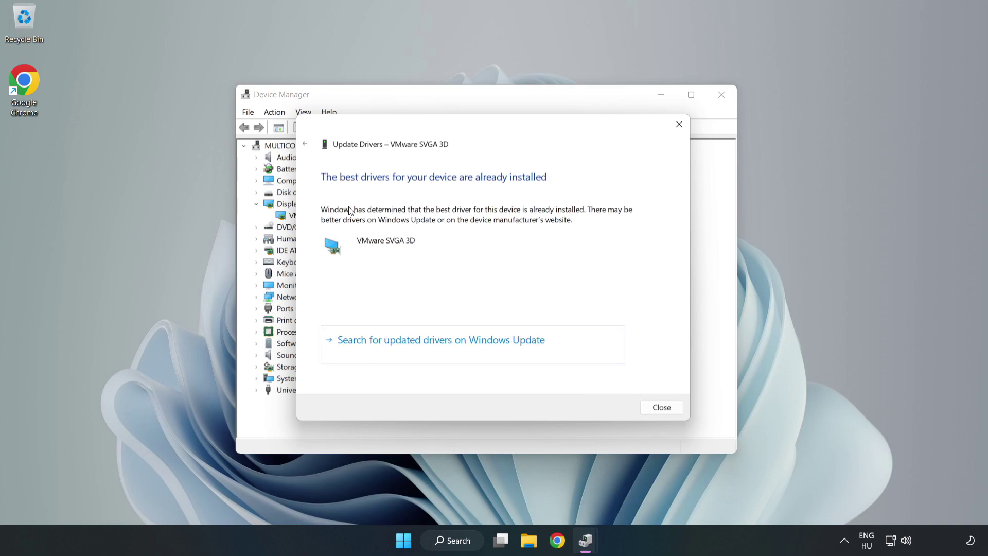
click(666, 409)
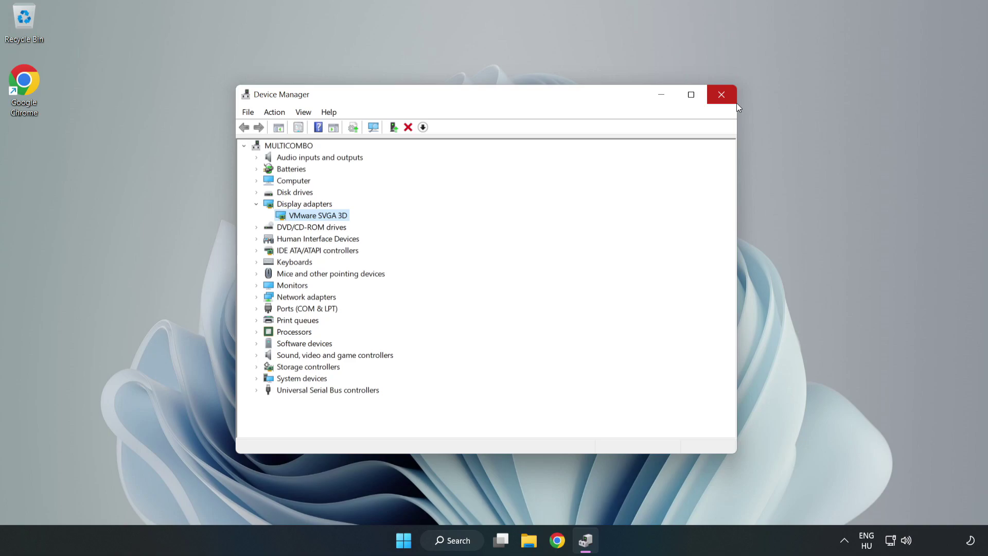
click(722, 95)
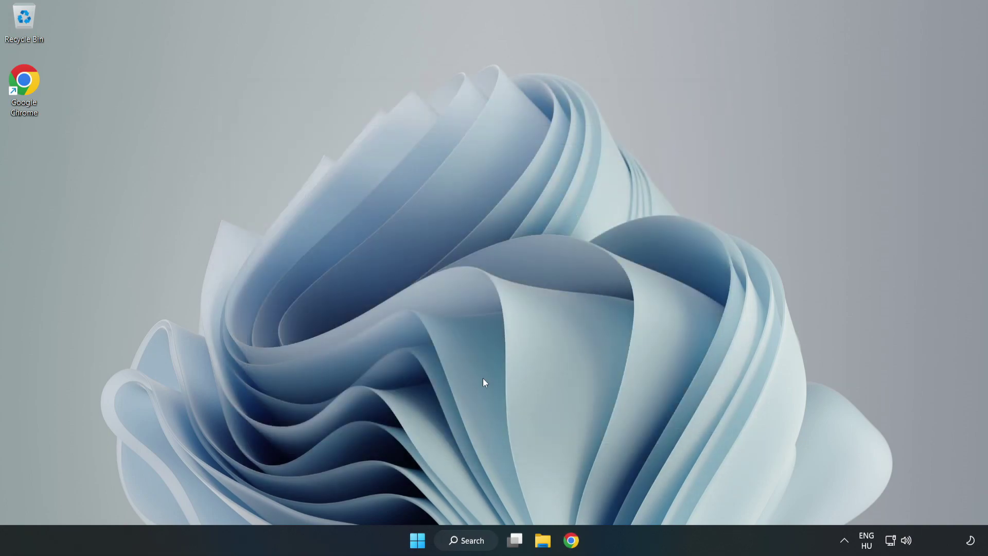
Search for 'game mode' and open the Game Mode settings page.
click(480, 545)
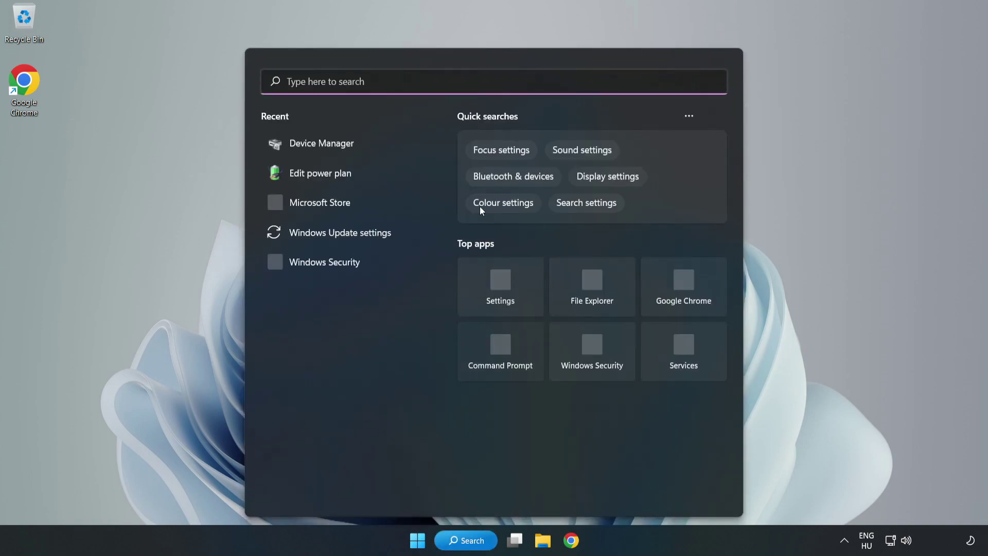
text(g)
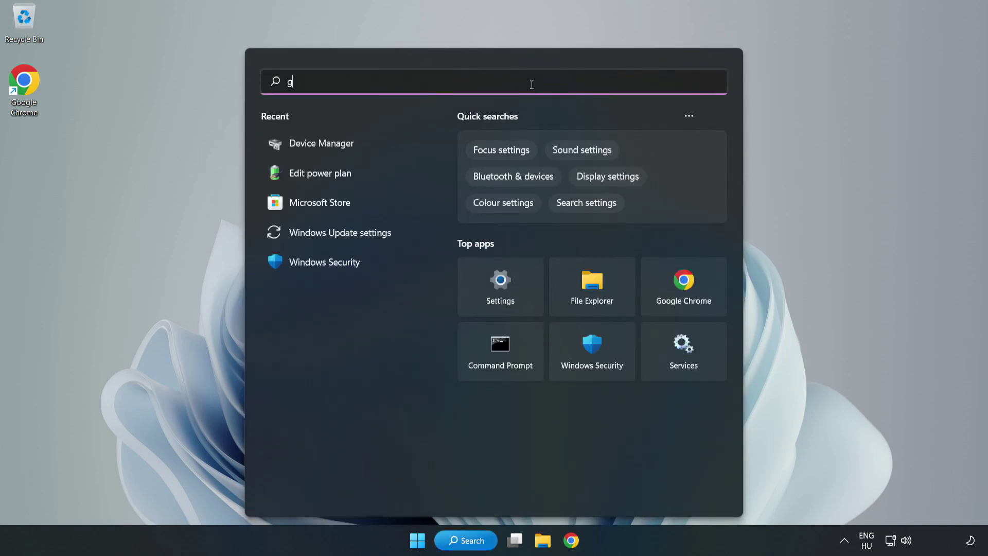
text(ame mode)
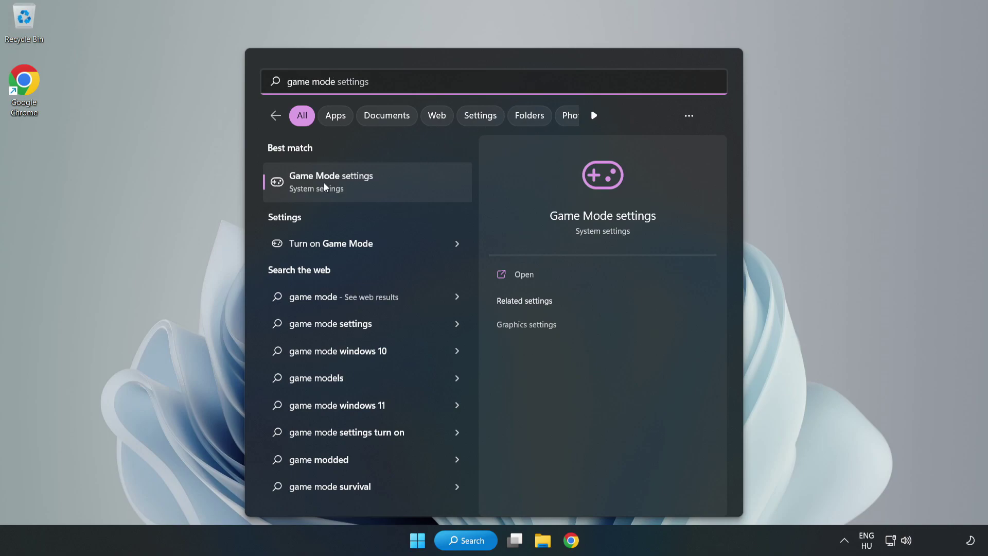
click(353, 183)
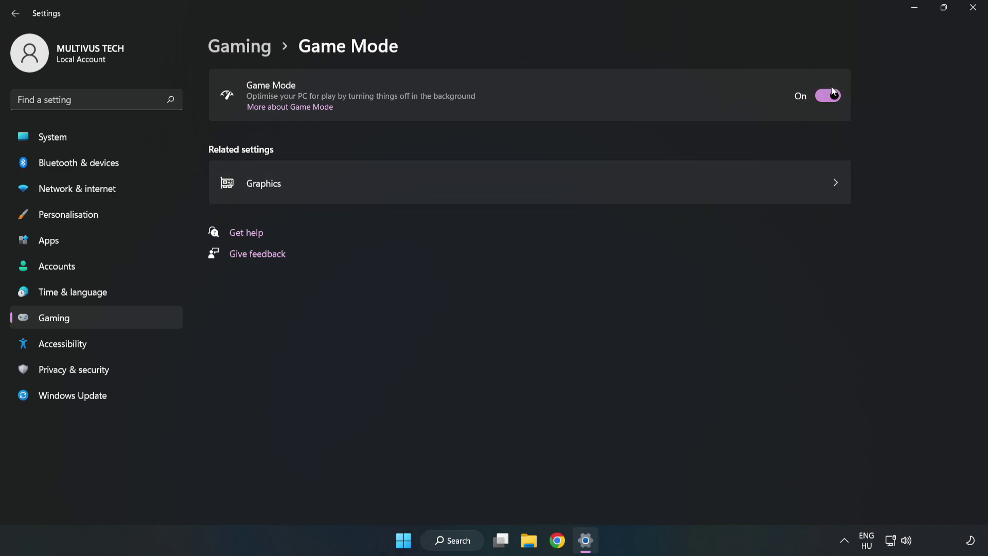
Turn off the controller button opening Xbox Game Bar, then close Settings.
click(252, 53)
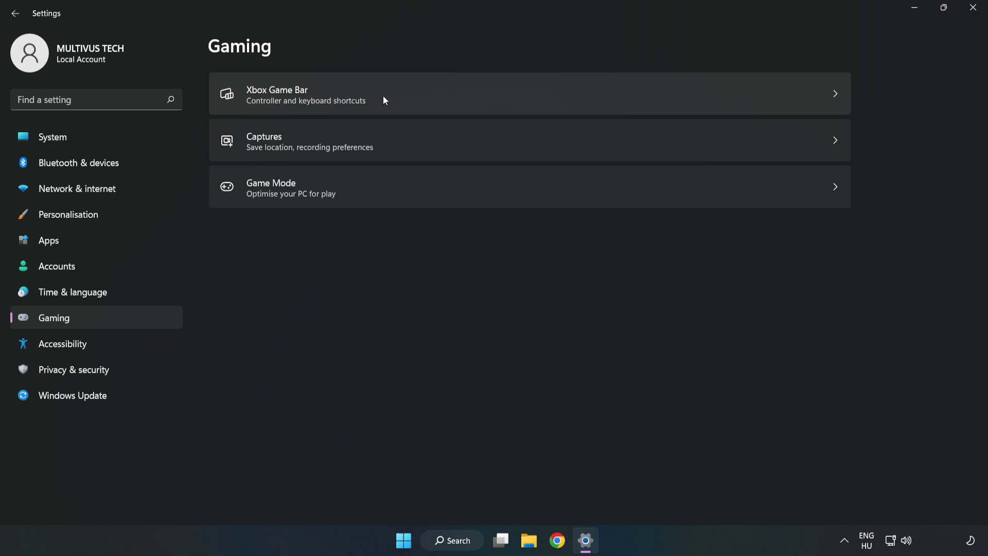
click(419, 94)
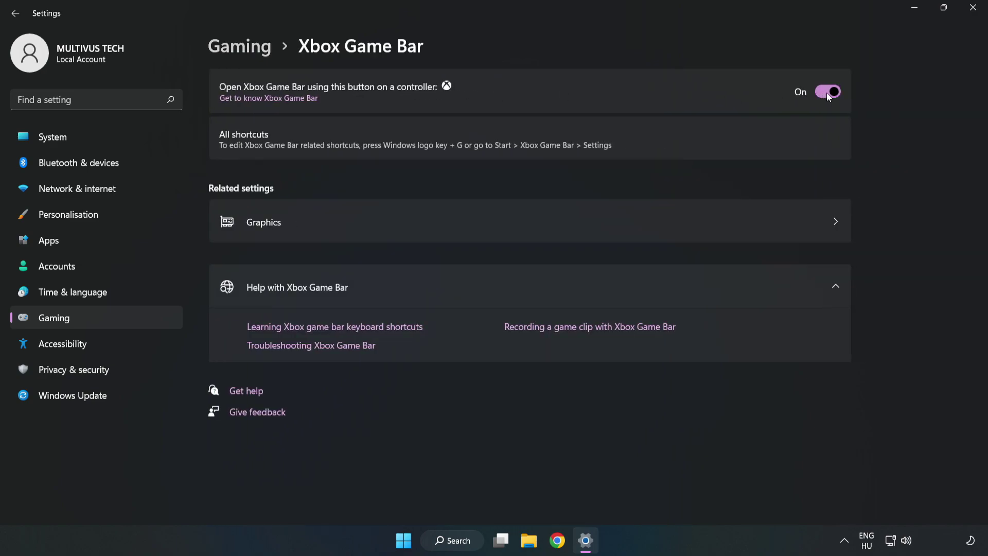
click(826, 92)
click(974, 16)
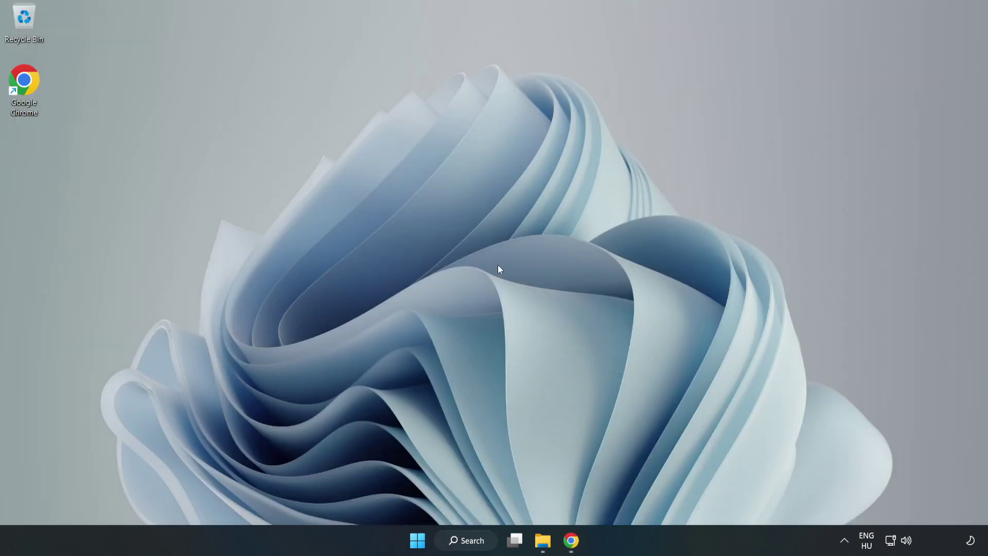
Launch Task Manager, end the Google Chrome (8) process group, and show the Startup apps list.
right_click(421, 545)
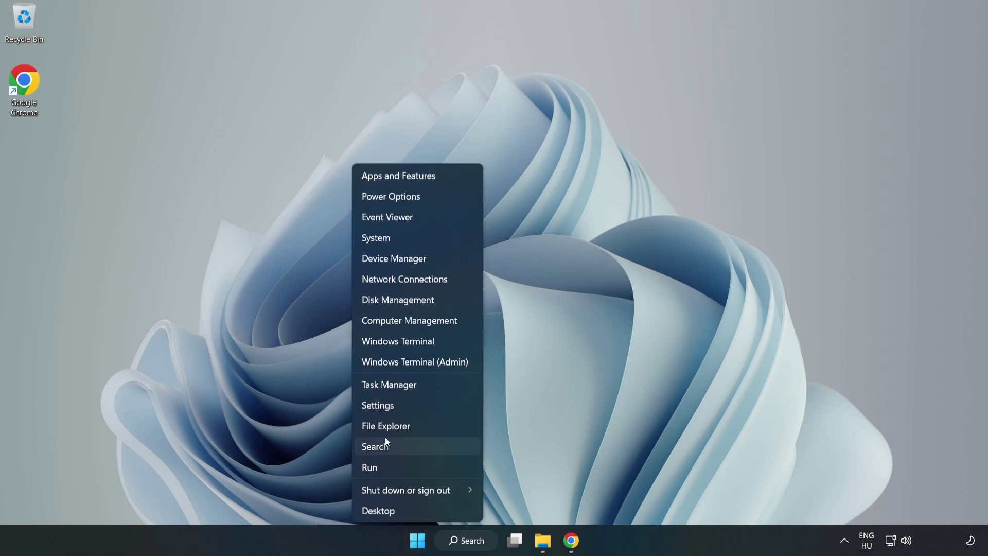
click(432, 385)
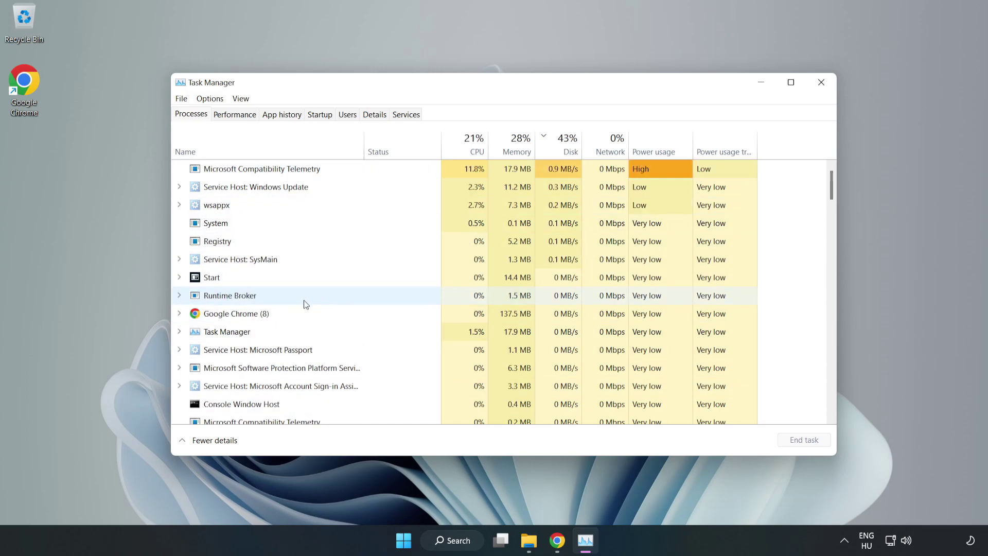
click(266, 316)
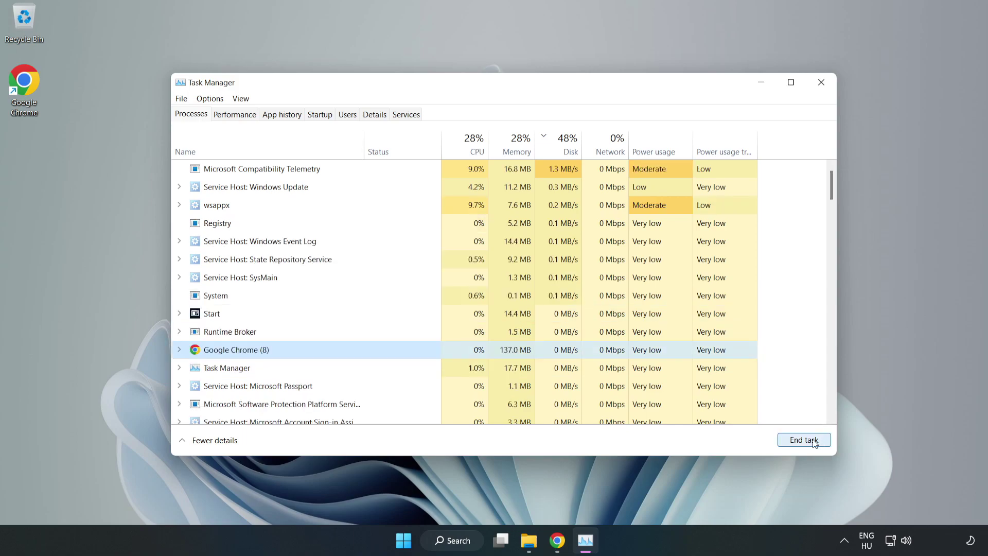
click(800, 443)
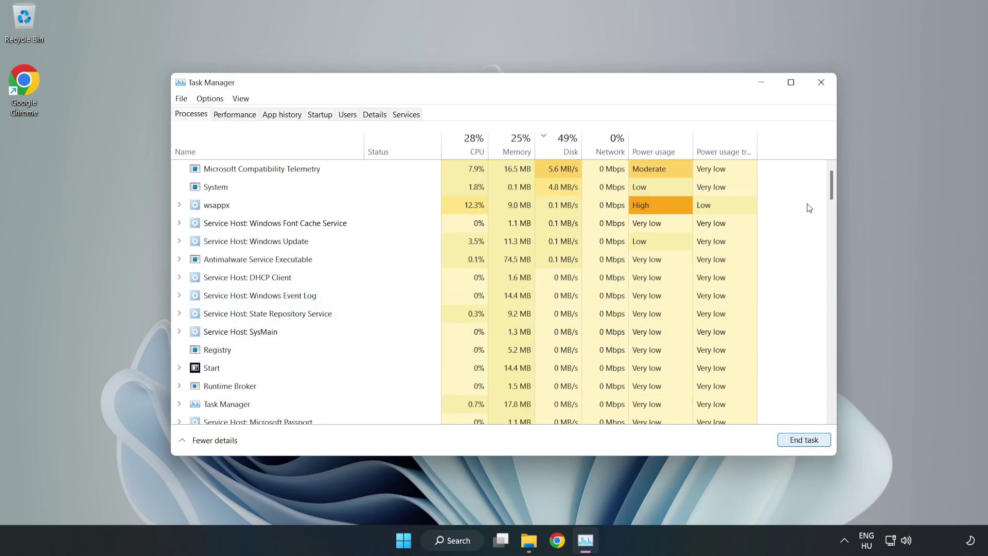
drag(834, 189, 799, 173)
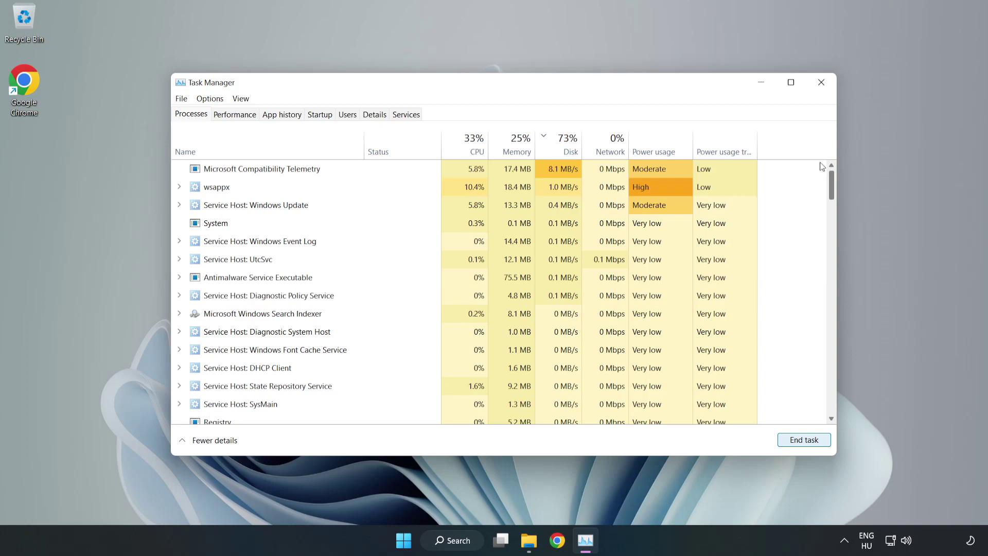
click(320, 115)
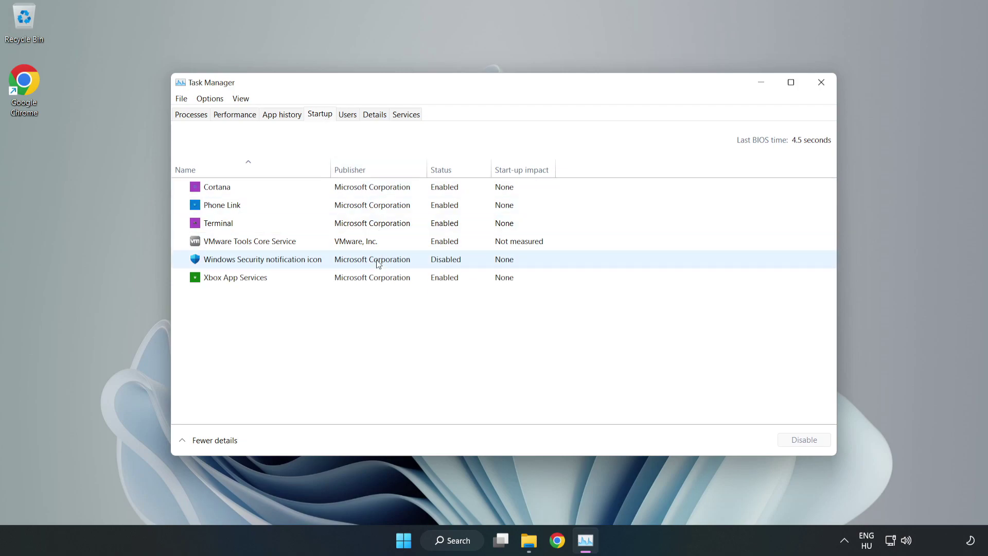
Disable Cortana, Phone Link, Terminal and Xbox App Services at startup, then close Task Manager.
click(372, 187)
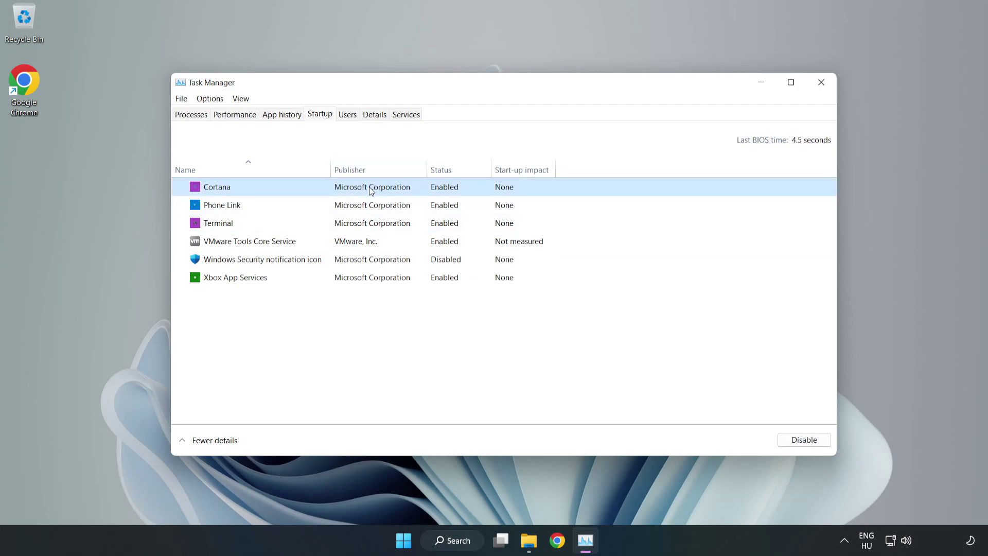
click(801, 440)
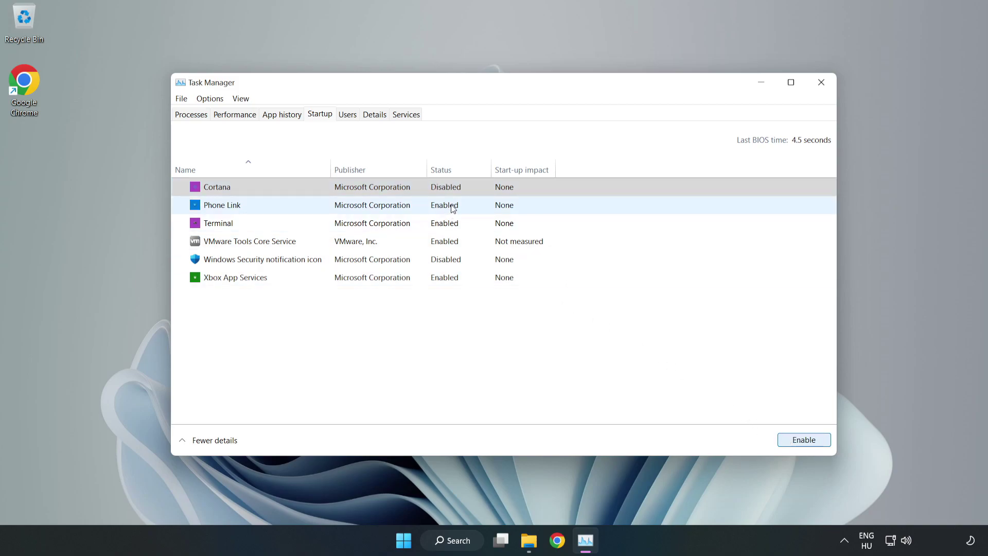
click(452, 207)
click(799, 440)
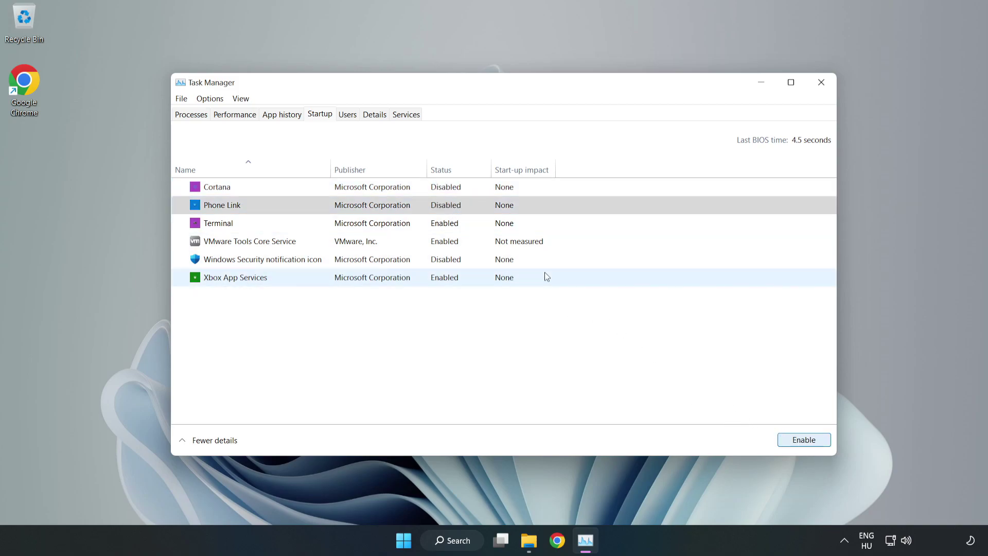
click(455, 226)
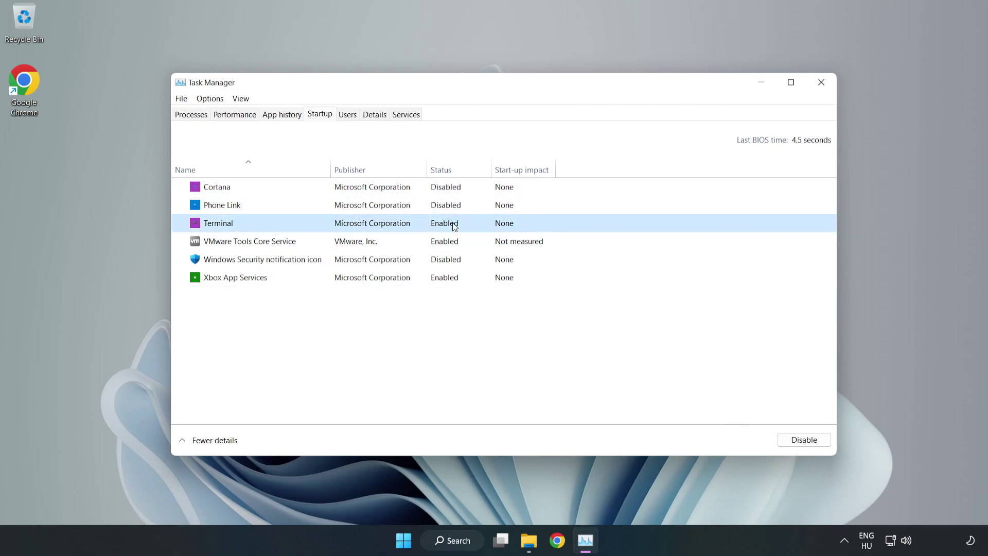
click(808, 441)
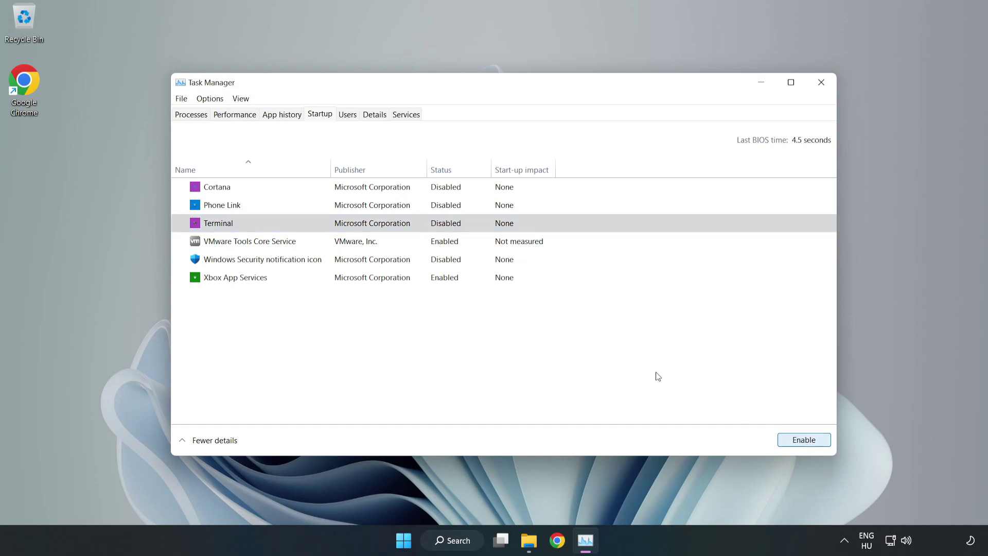
click(340, 278)
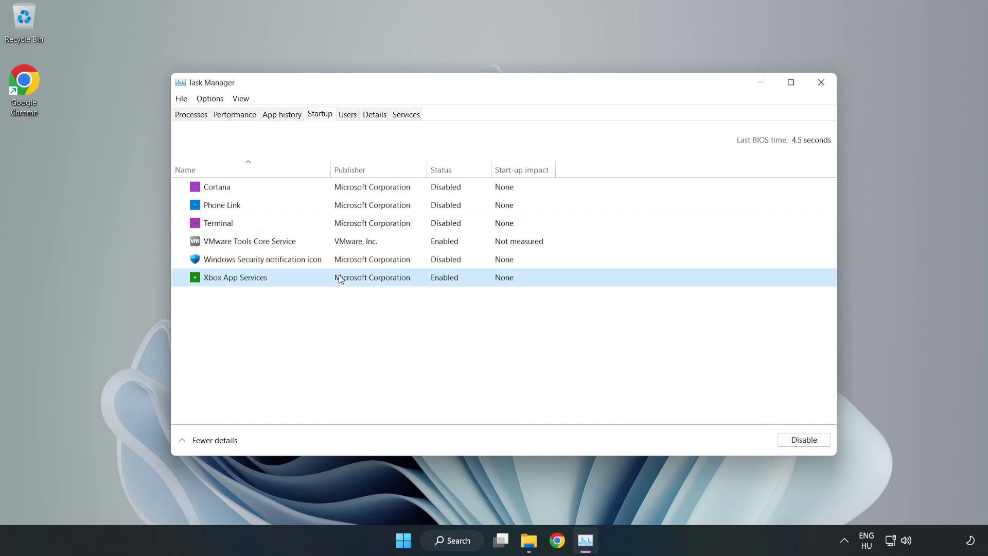
click(785, 444)
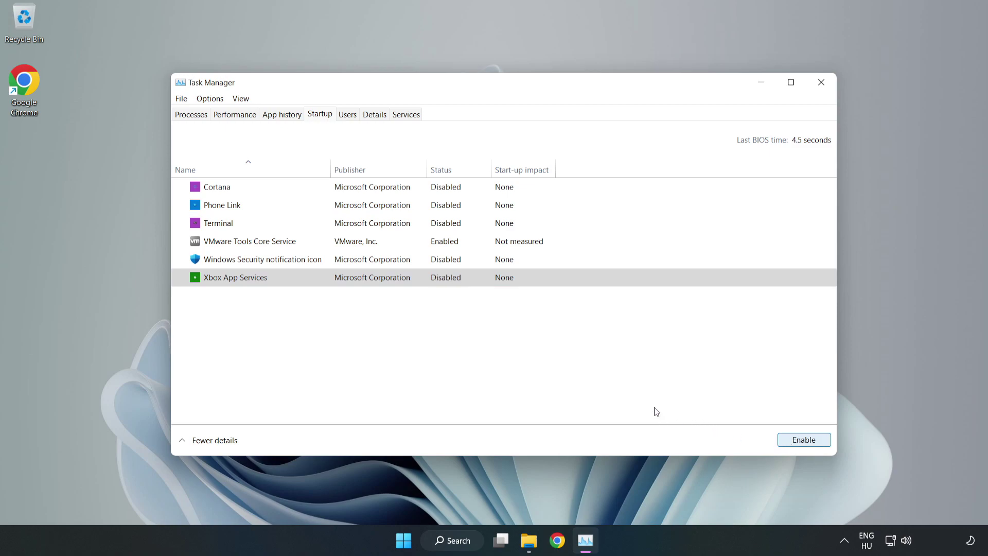
click(821, 85)
Search 'update', check for Windows updates until up to date, then close Settings.
click(821, 85)
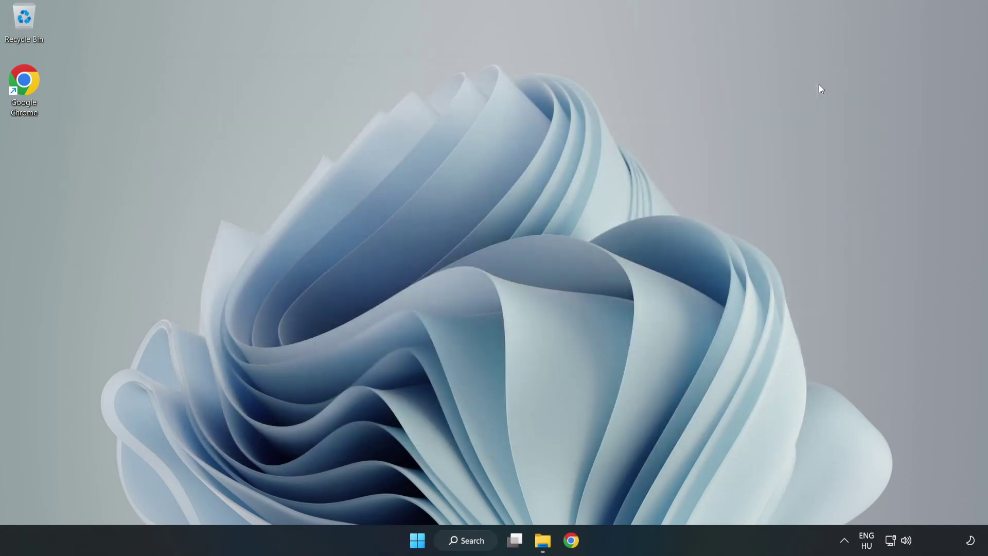
click(473, 545)
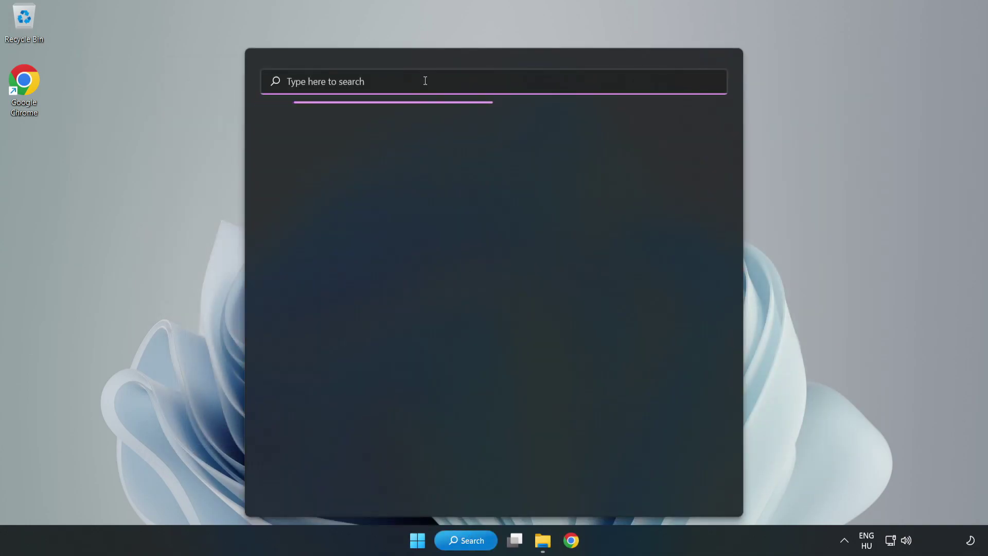
text(update)
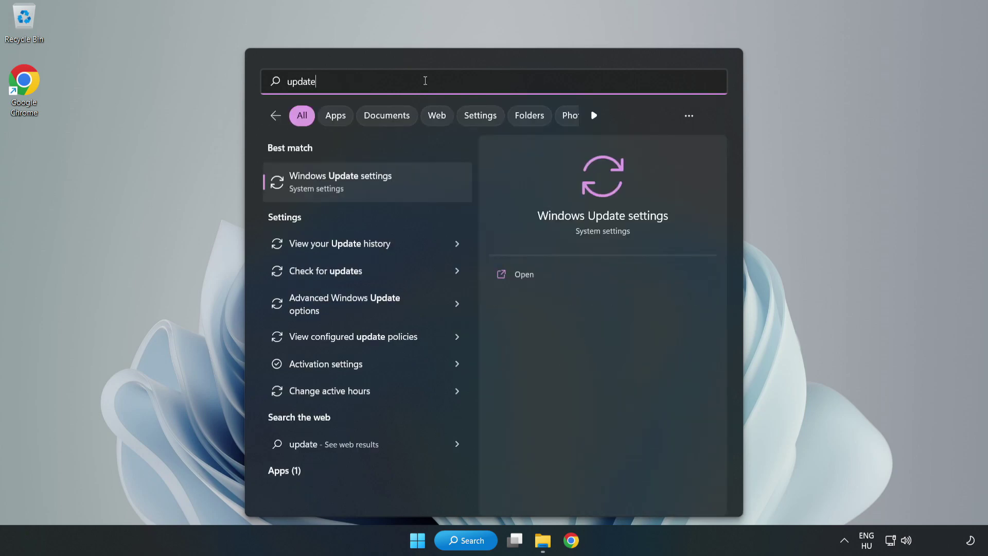
click(402, 192)
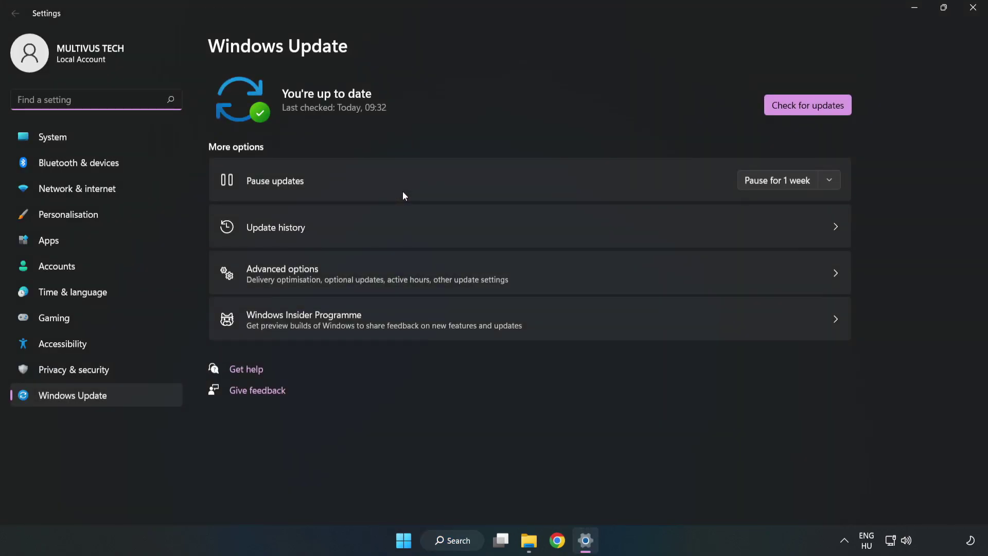
click(795, 109)
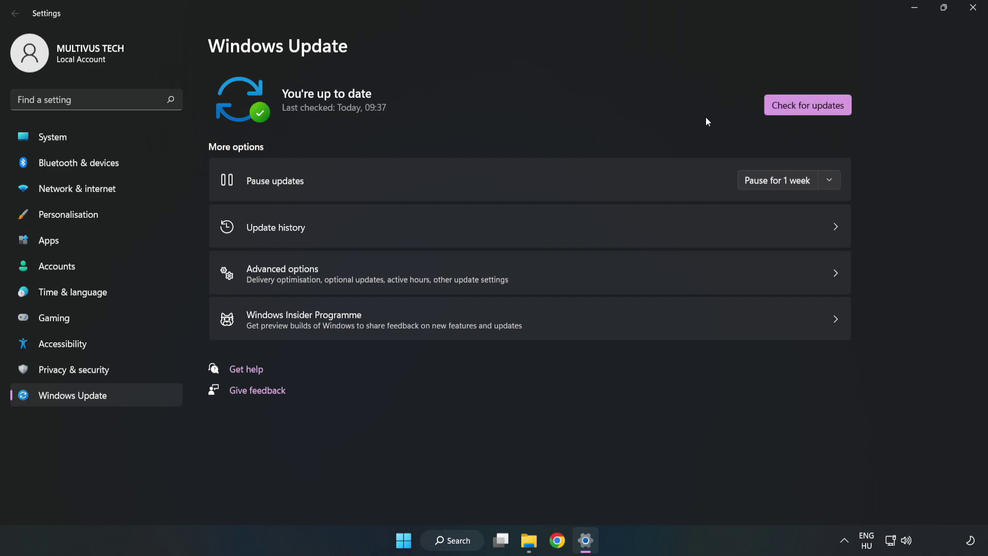
click(970, 13)
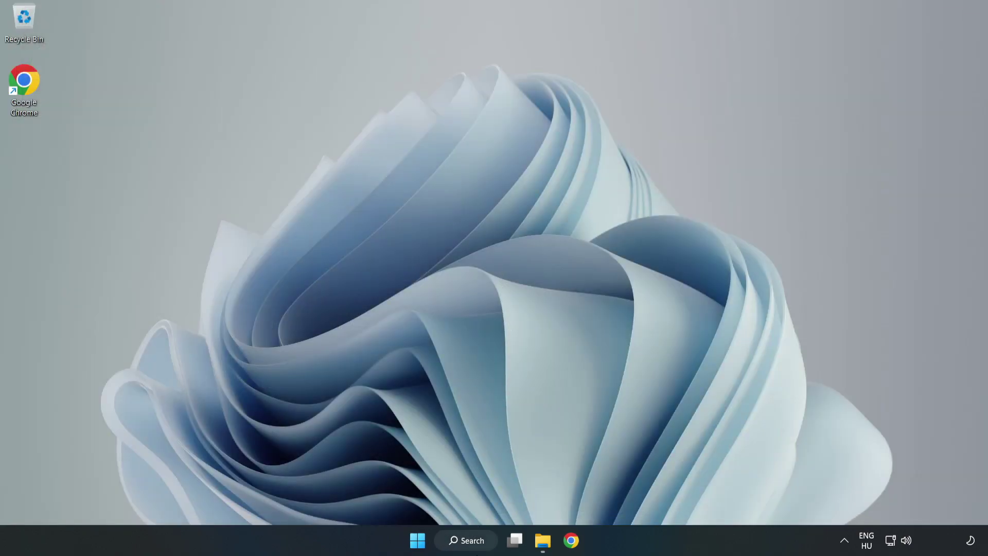
Launch Registry Editor via regedit and browse to HKEY_CURRENT_USER\System\GameConfigStore.
click(483, 546)
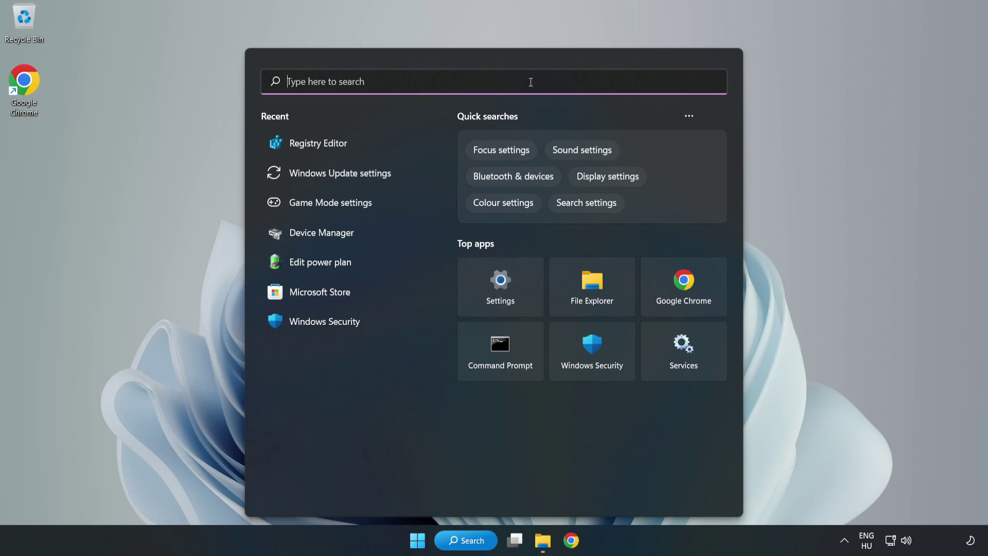
text(regedit)
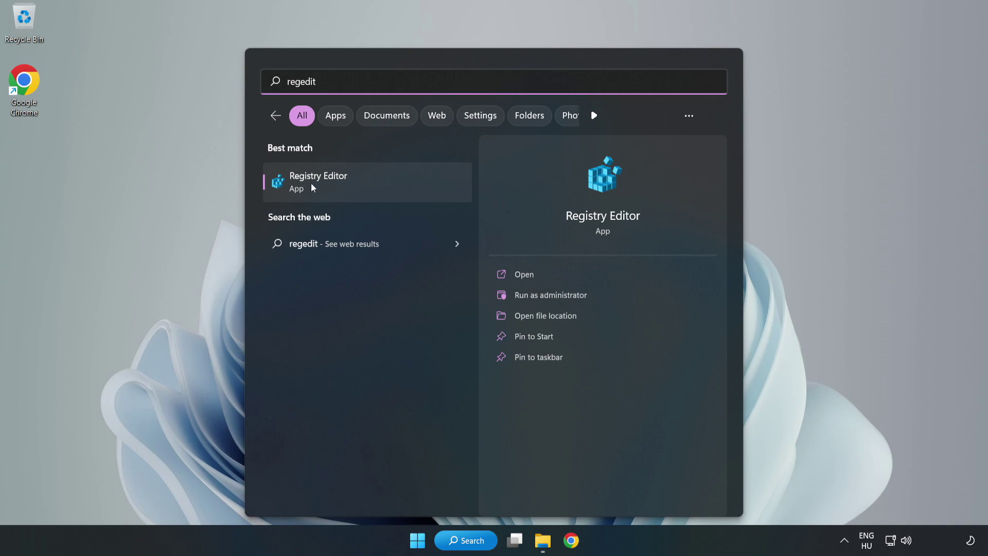
click(376, 185)
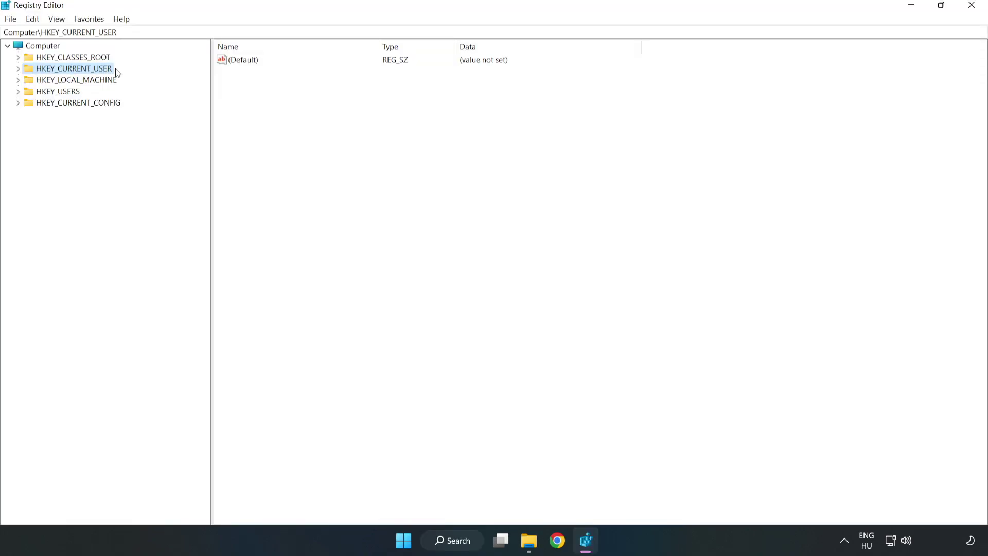
click(20, 70)
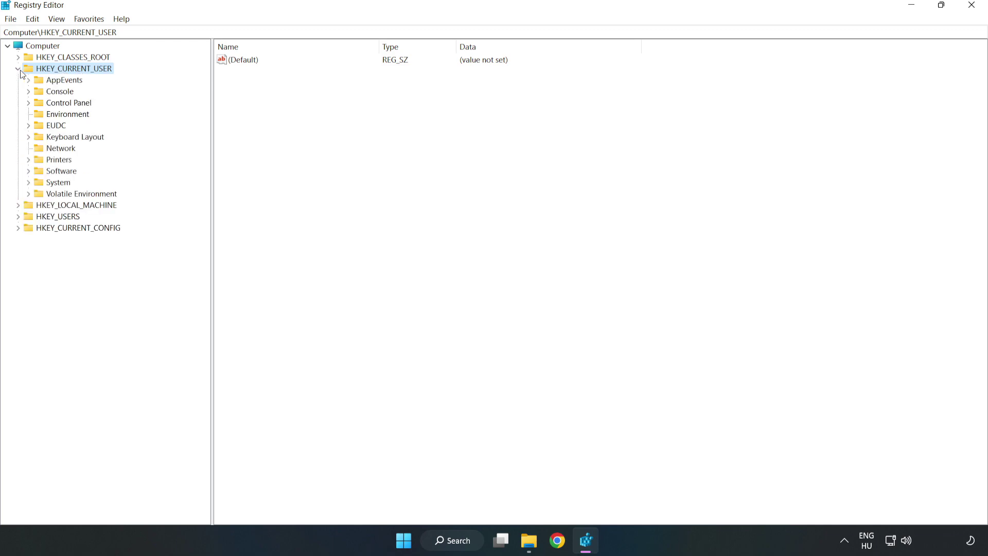
click(28, 182)
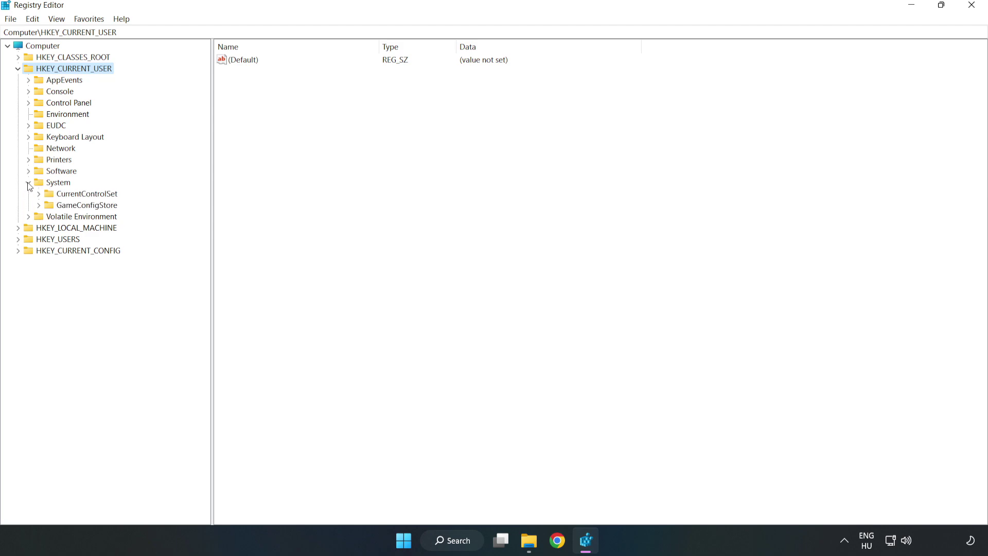
click(84, 210)
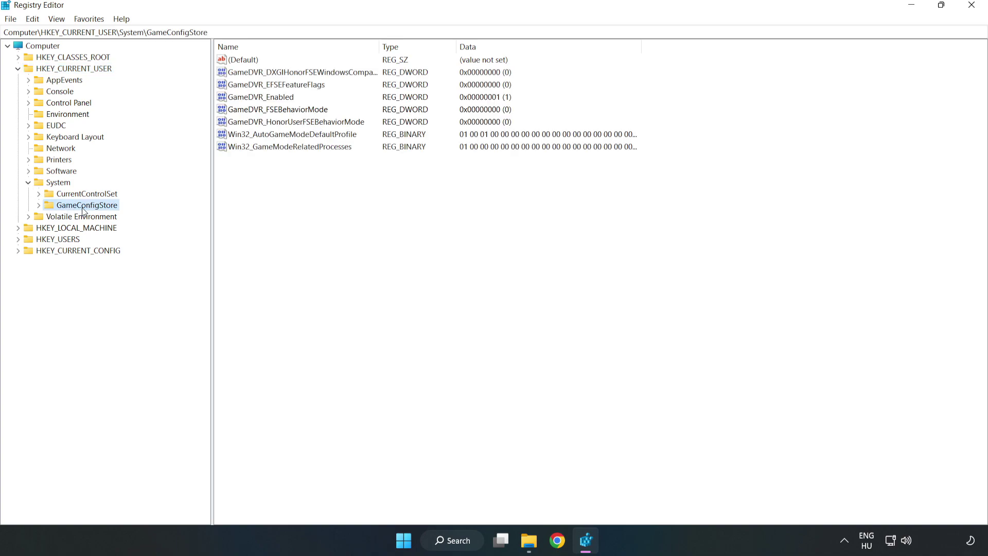
Change GameDVR_Enabled's value data from 1 to 0.
click(242, 99)
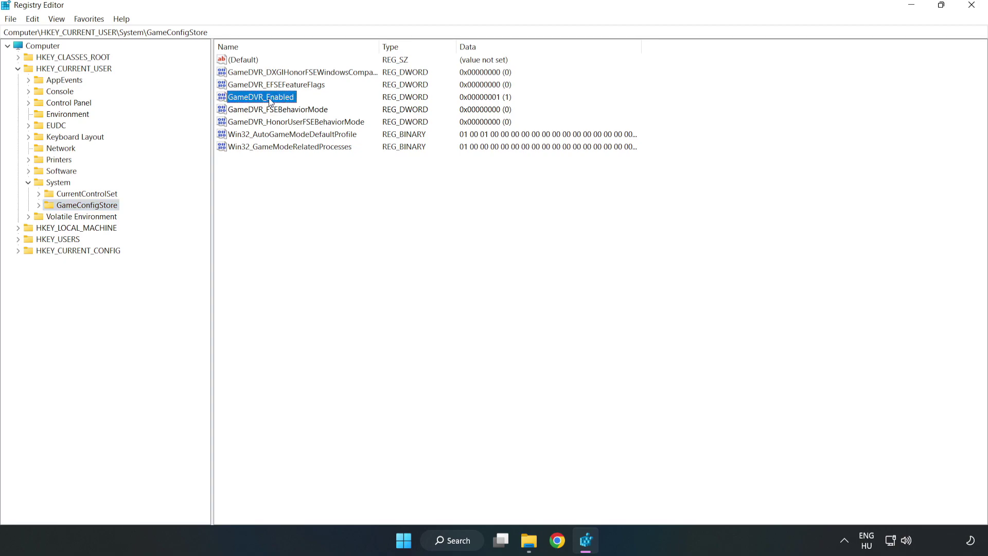
right_click(269, 102)
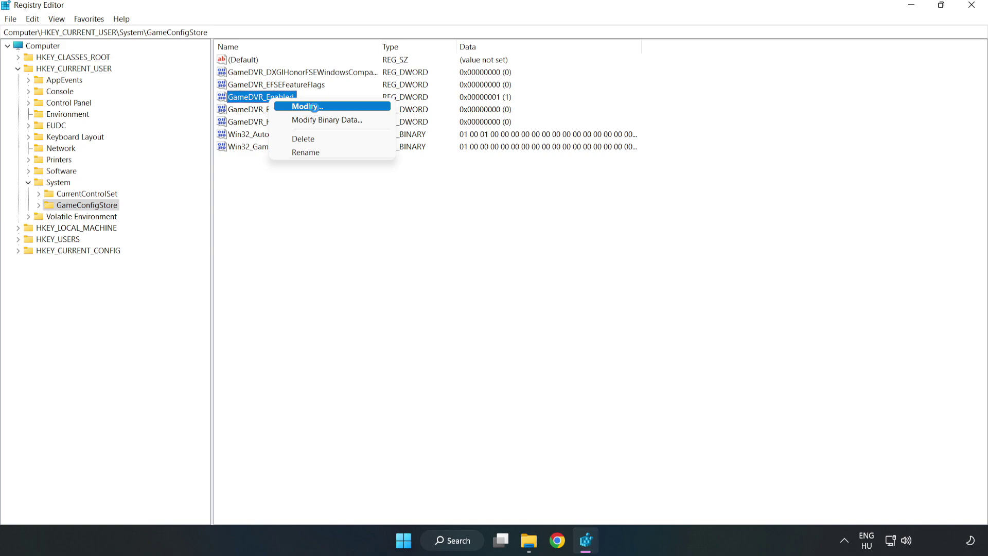
click(316, 109)
drag(350, 140, 555, 213)
click(415, 268)
drag(414, 268, 344, 258)
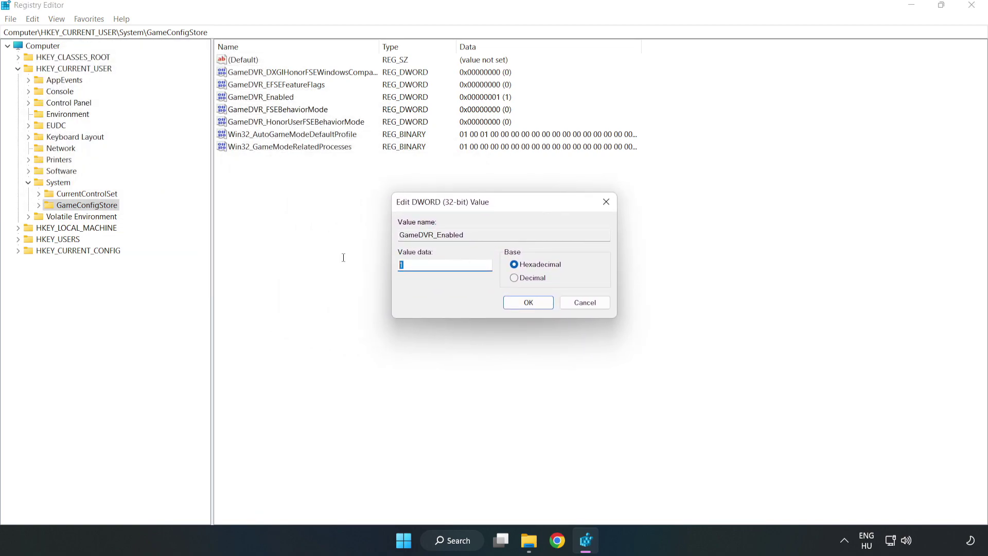
text(0)
click(528, 303)
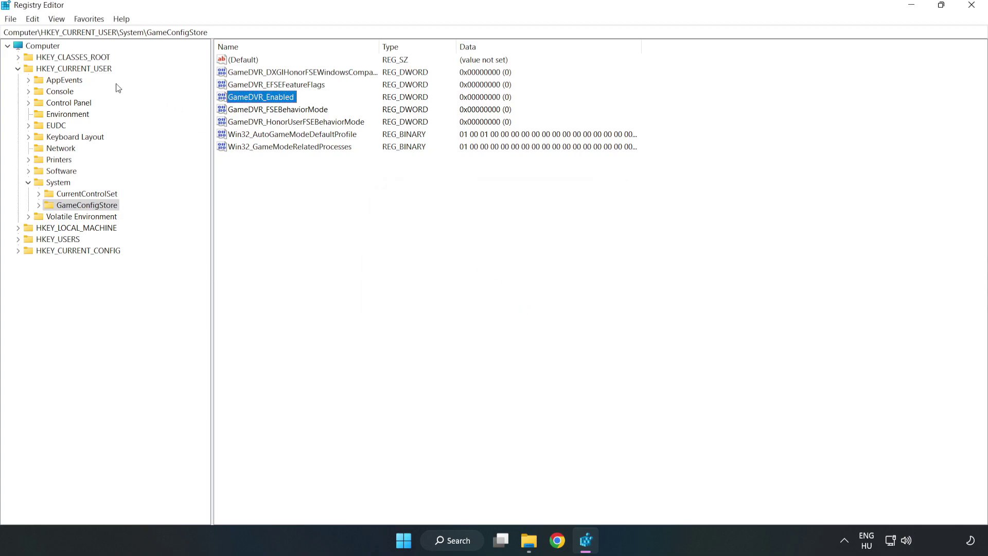
Collapse HKEY_CURRENT_USER and drill into HKLM SOFTWARE\Microsoft\PolicyManager\default\ApplicationManagement\AllowGameDVR.
click(18, 70)
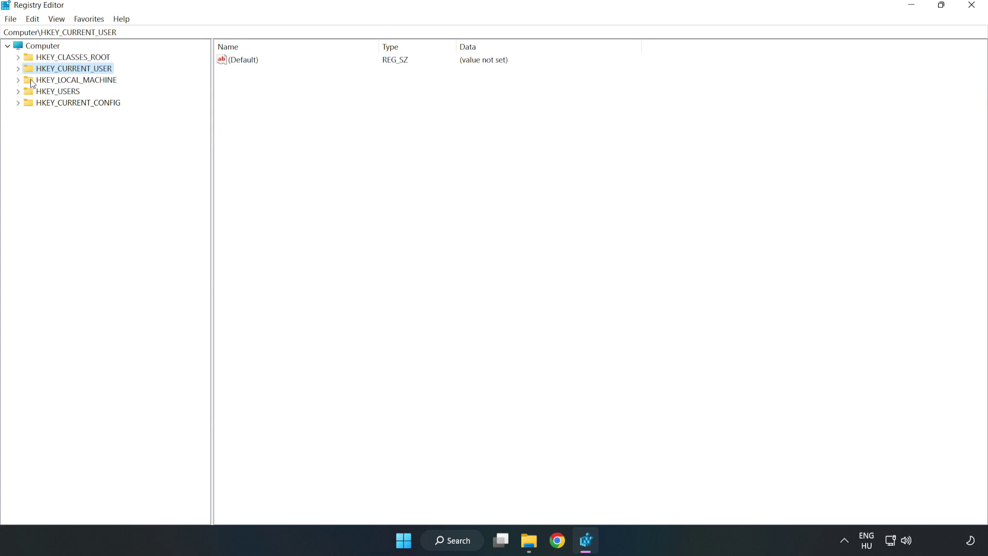
double_click(24, 81)
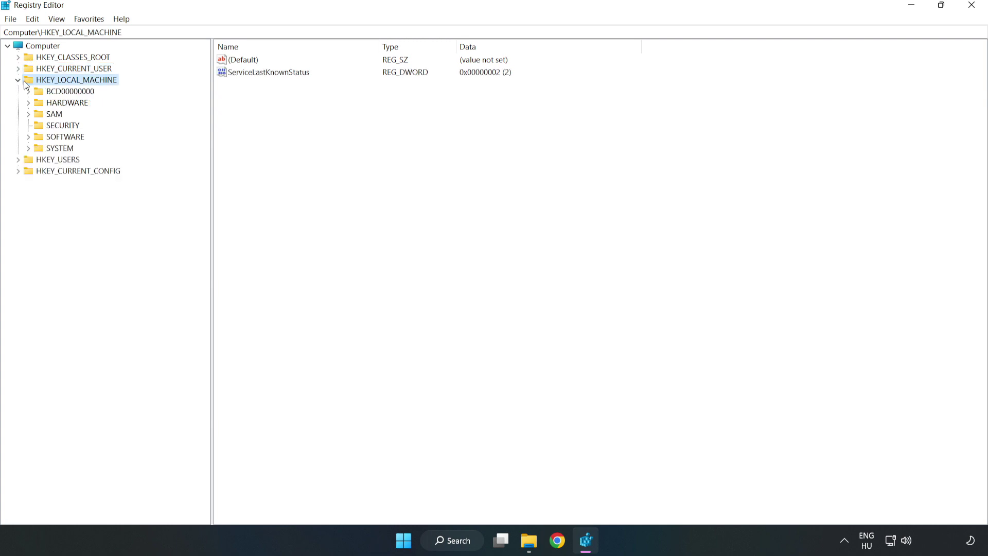
click(28, 137)
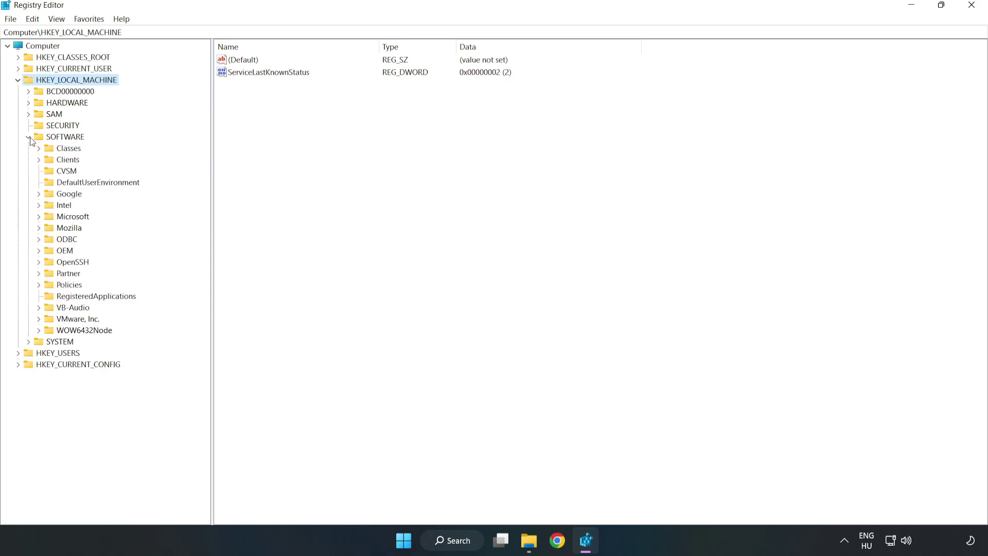
click(39, 218)
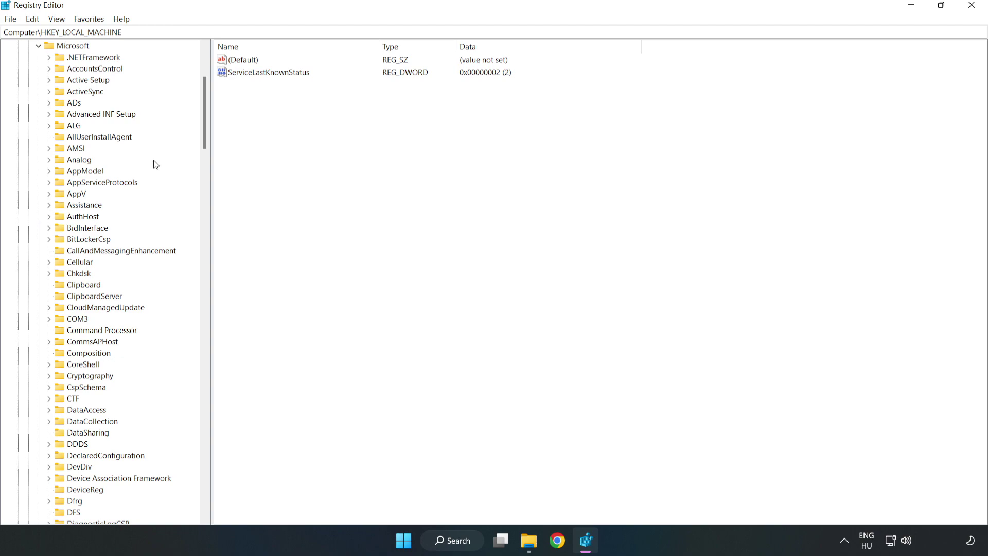
drag(204, 133, 226, 367)
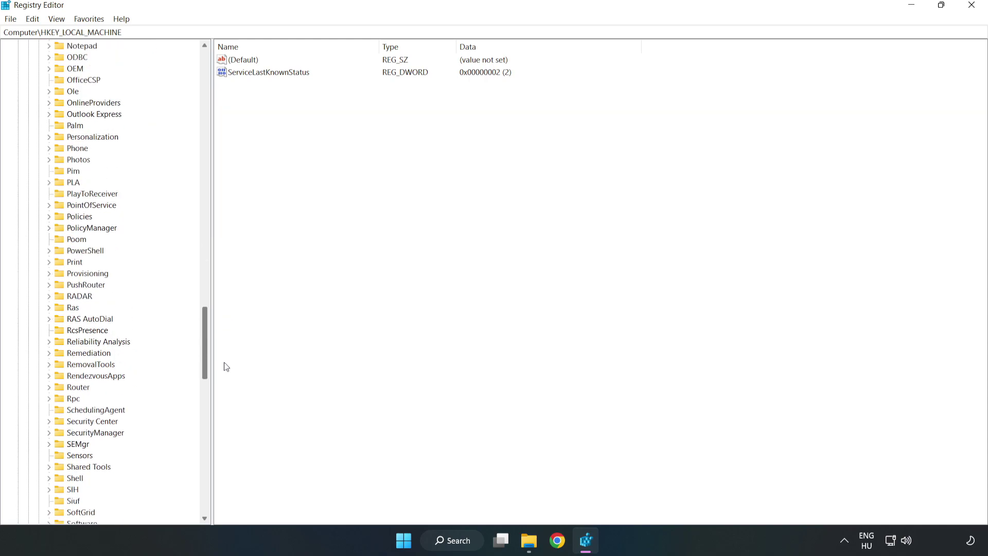
click(49, 228)
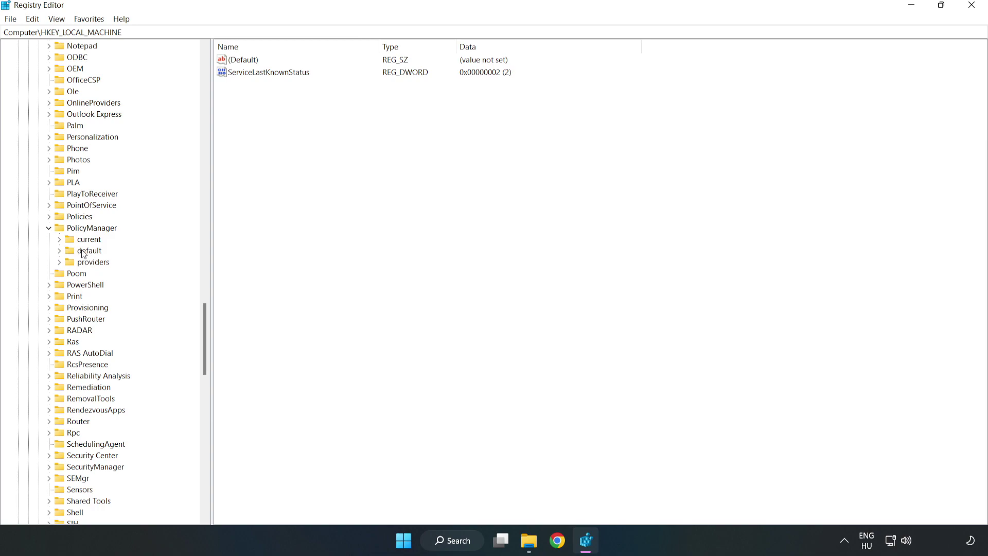
click(60, 251)
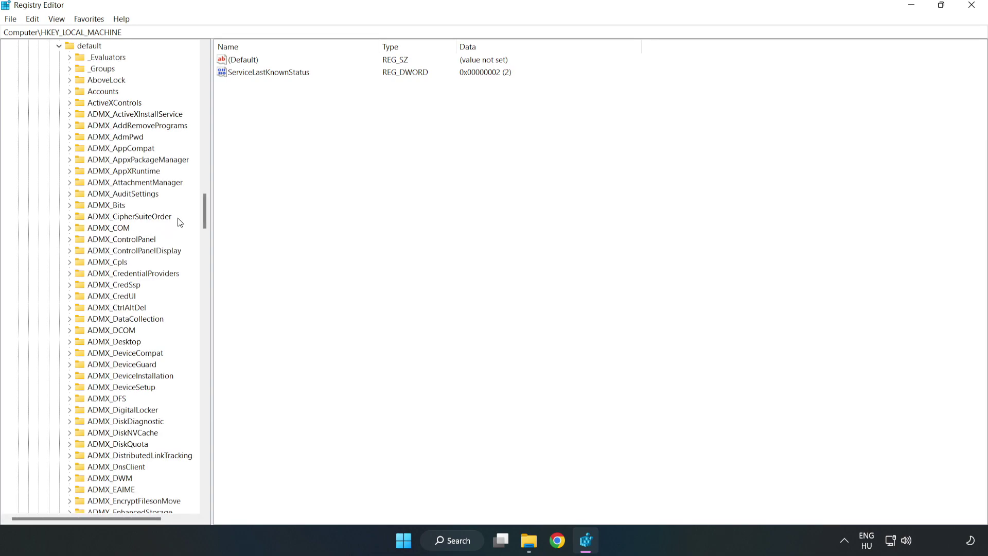
drag(205, 211, 200, 326)
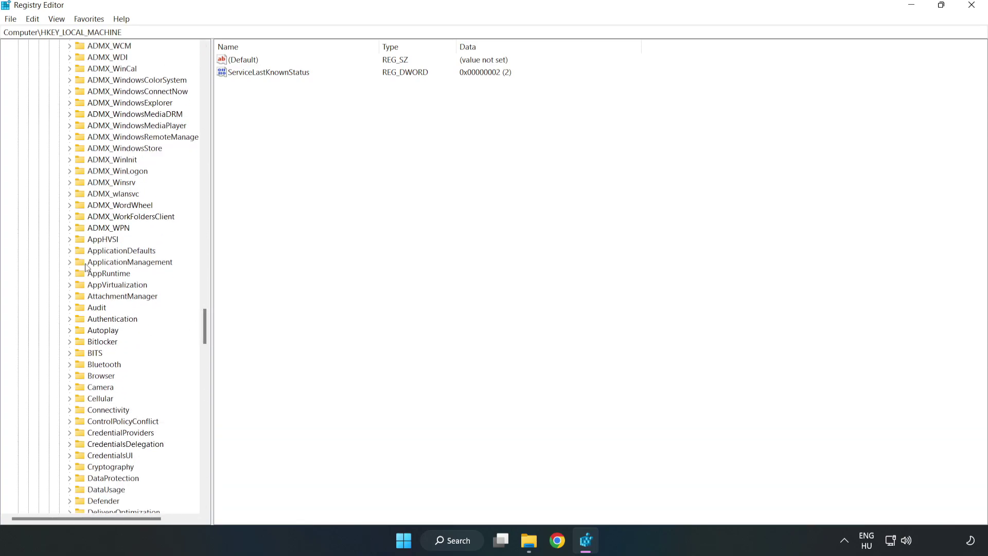
click(70, 262)
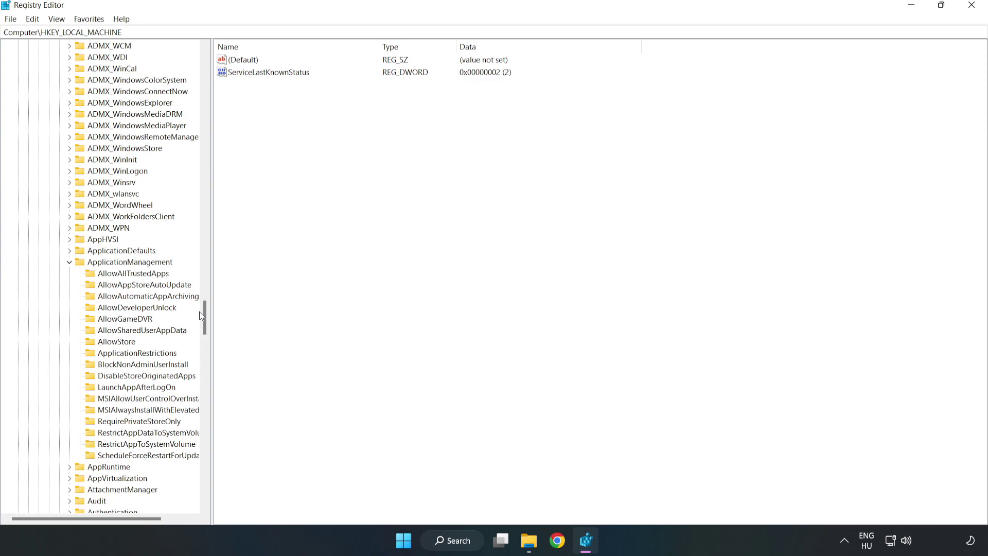
click(115, 320)
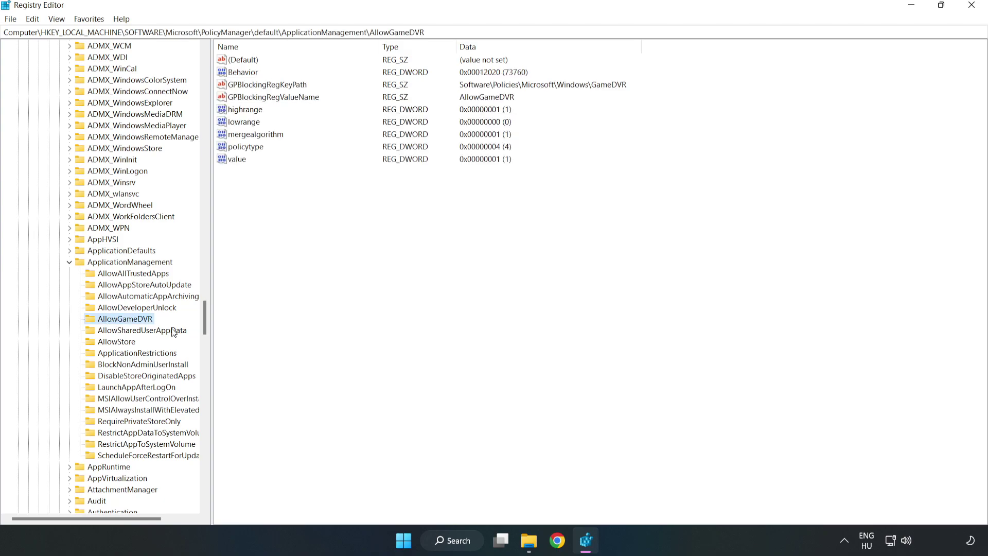
Set AllowGameDVR's value entry to 0, then close Registry Editor.
click(230, 161)
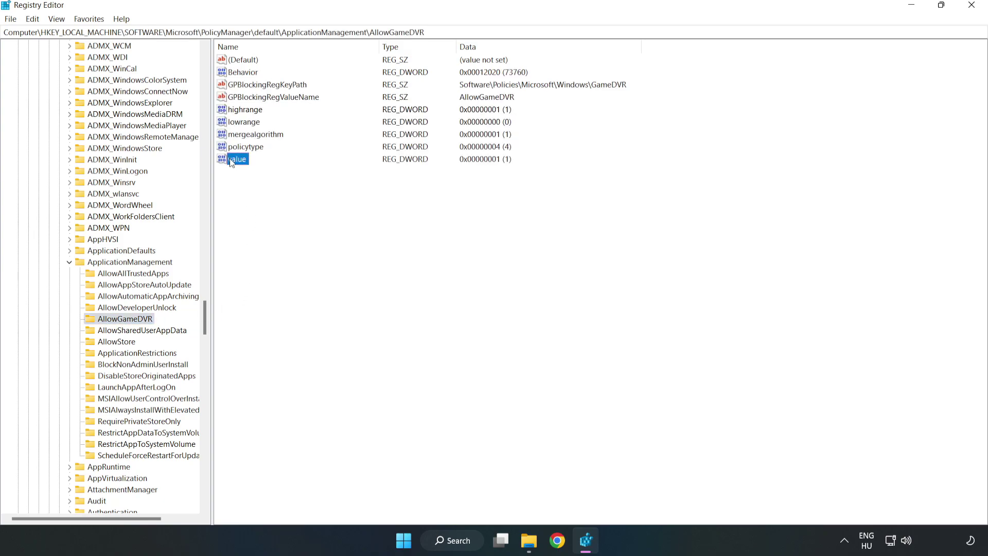
right_click(242, 164)
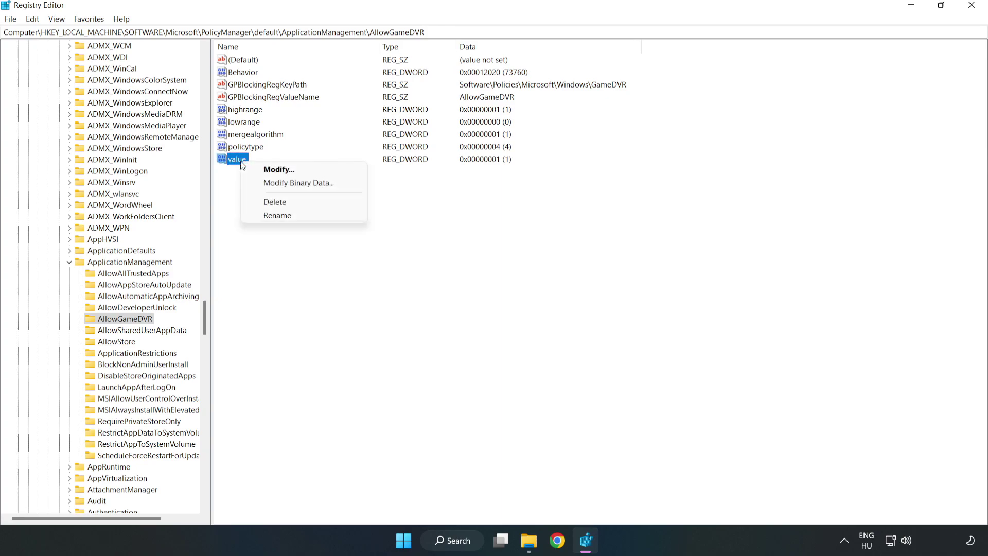
click(284, 173)
drag(189, 64, 503, 205)
text(0)
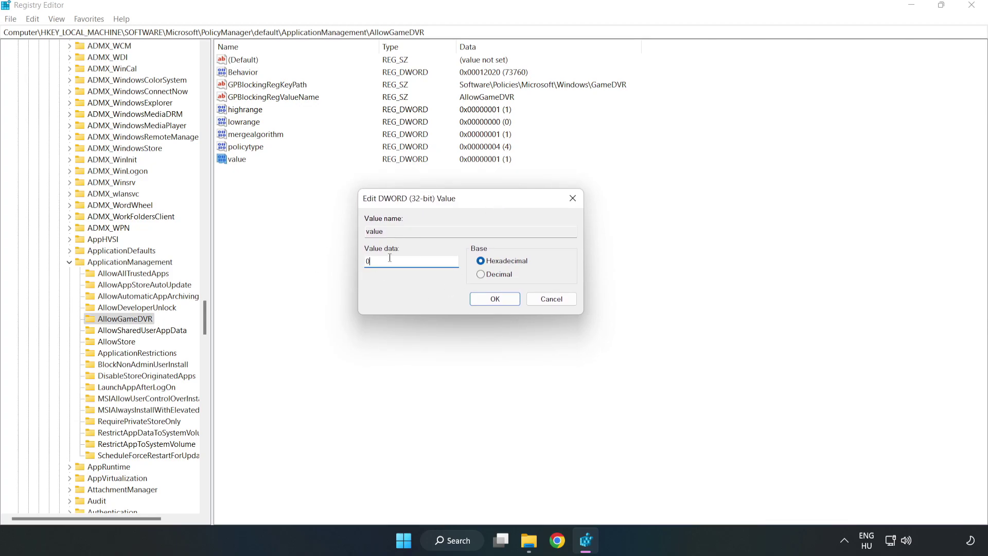
click(496, 299)
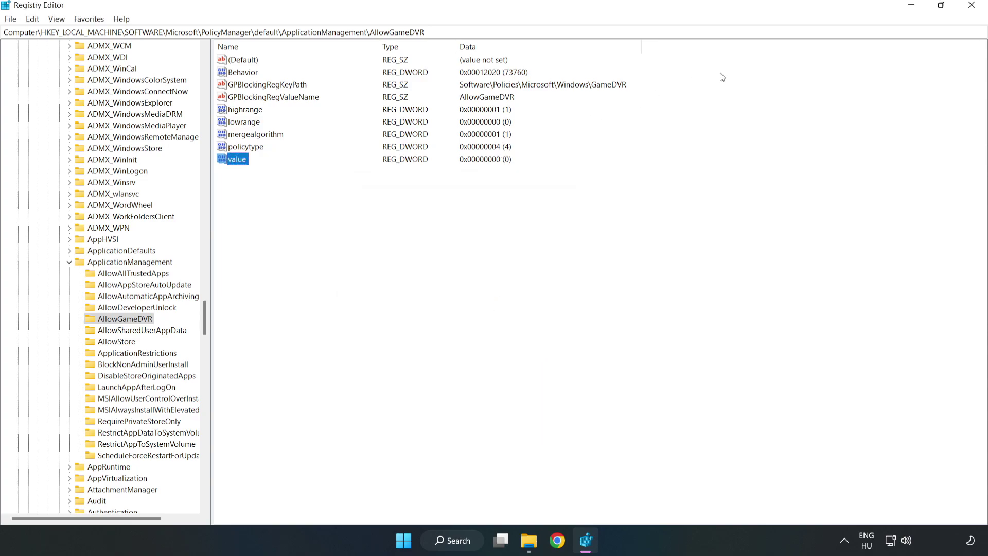
click(972, 6)
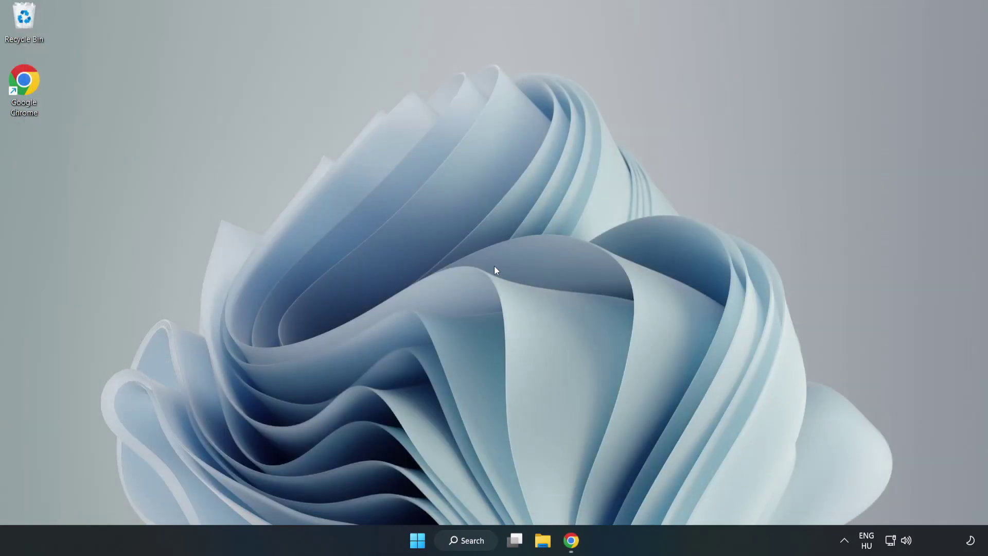
Return to the DirectX End-User Runtime page in Chrome and download dxwebsetup.exe.
click(573, 548)
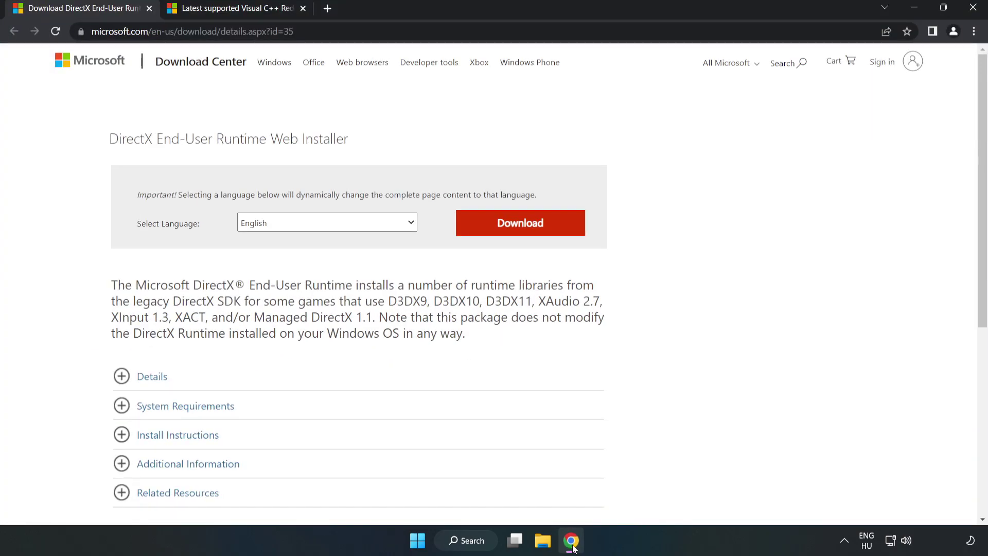
click(247, 31)
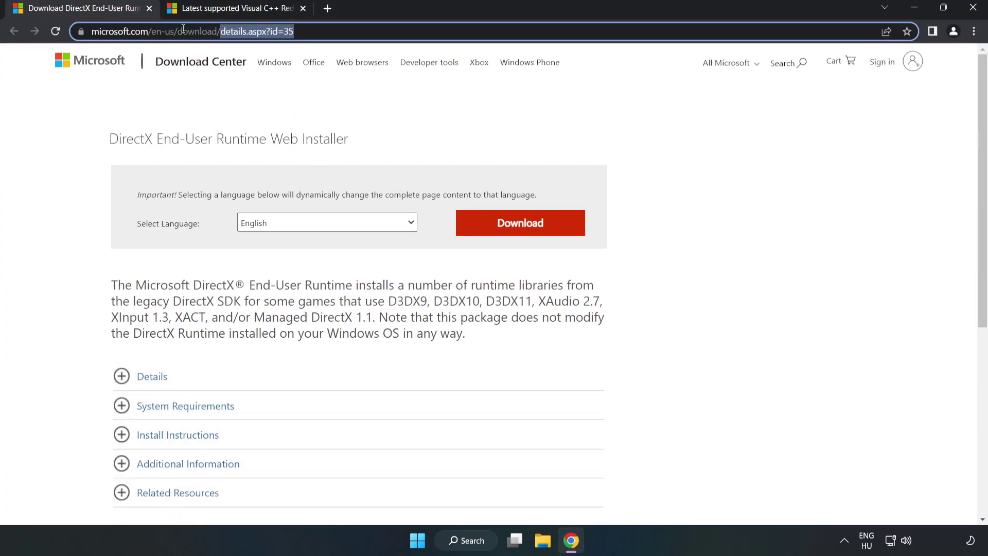
drag(247, 31, 325, 29)
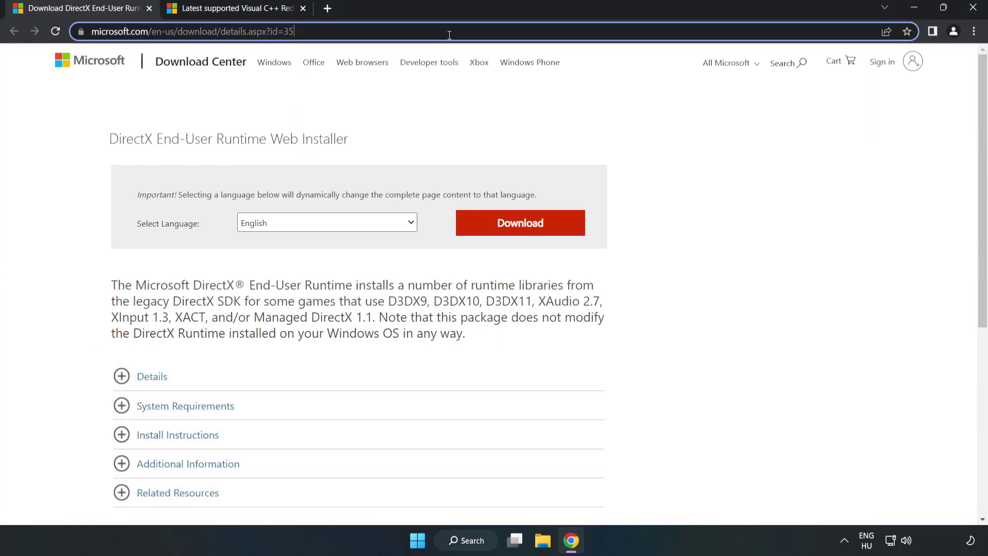
click(400, 117)
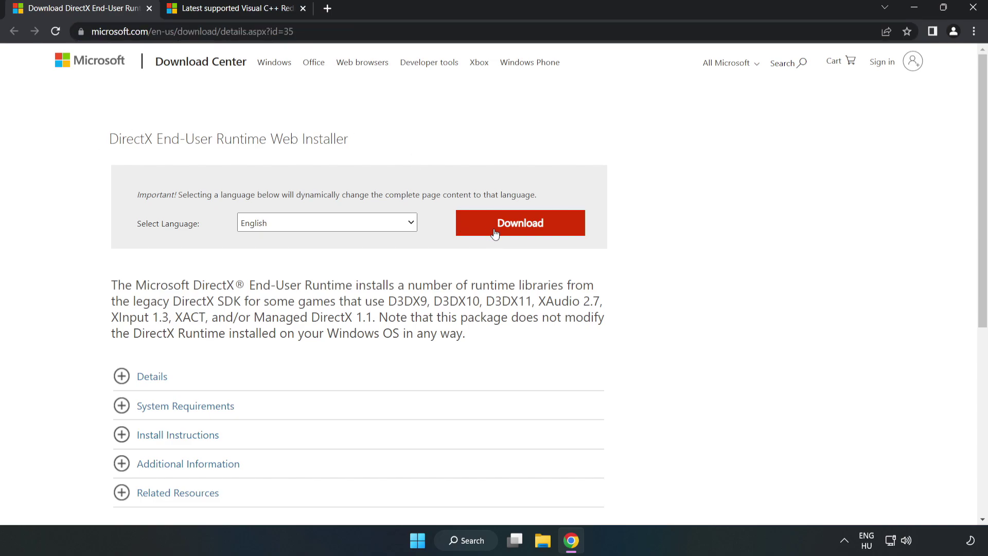
click(527, 233)
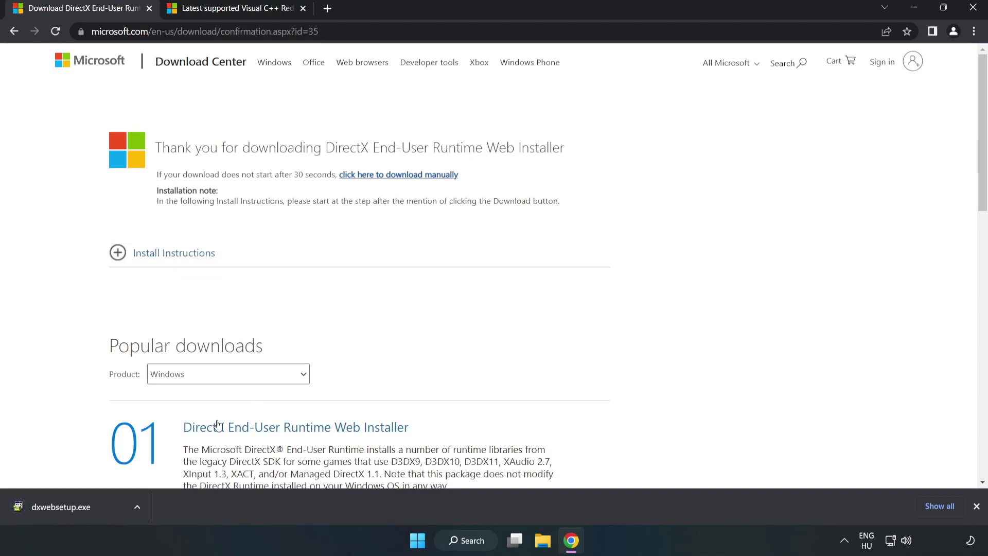
Run dxwebsetup.exe, accept the licence, skip the Bing Bar, and finish DirectX setup.
click(100, 510)
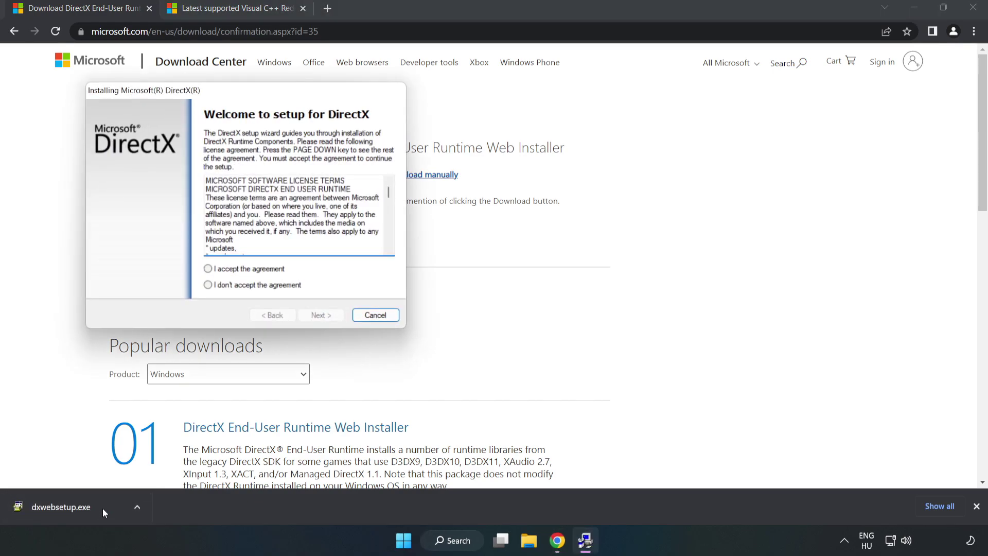
drag(222, 92, 468, 139)
drag(637, 246, 636, 294)
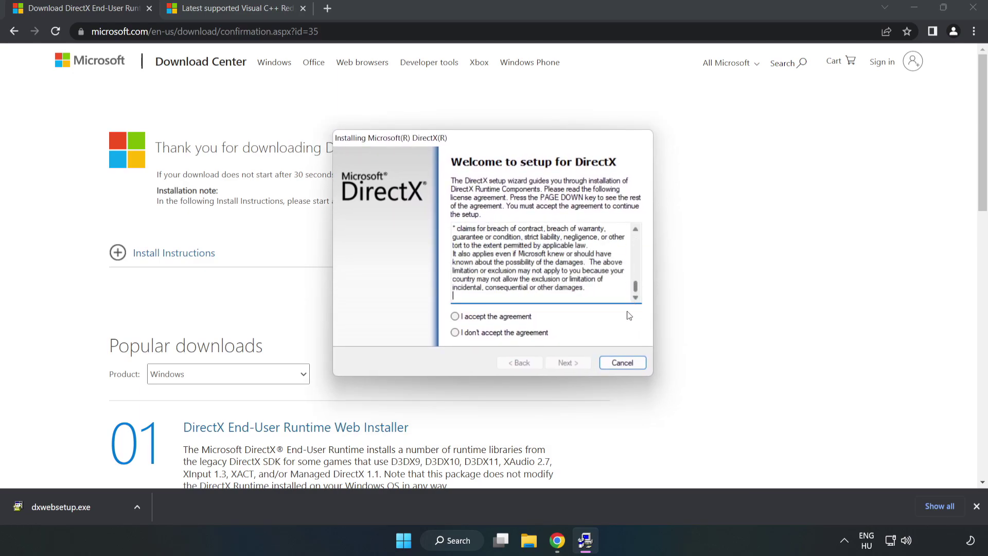
click(453, 316)
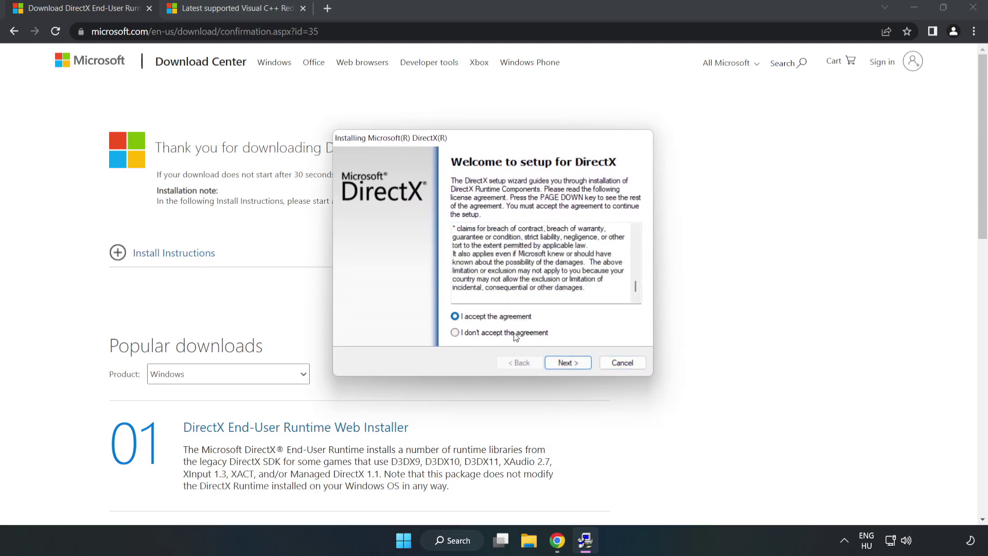
click(571, 363)
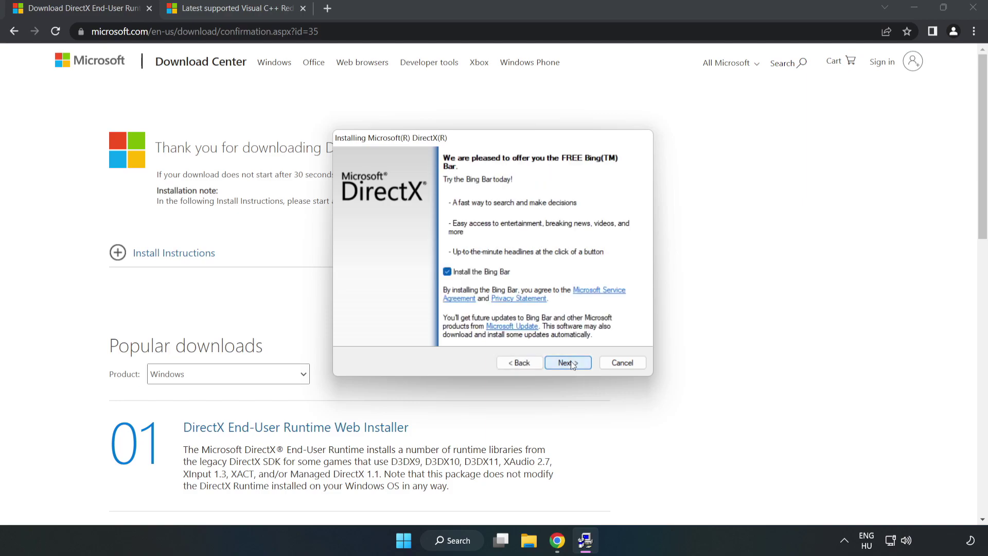
click(446, 271)
click(569, 363)
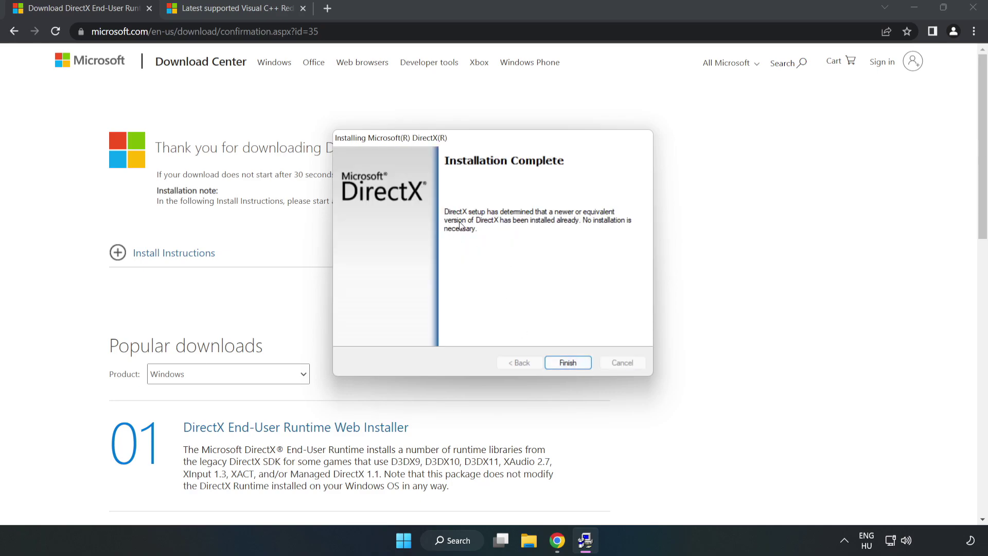
click(568, 363)
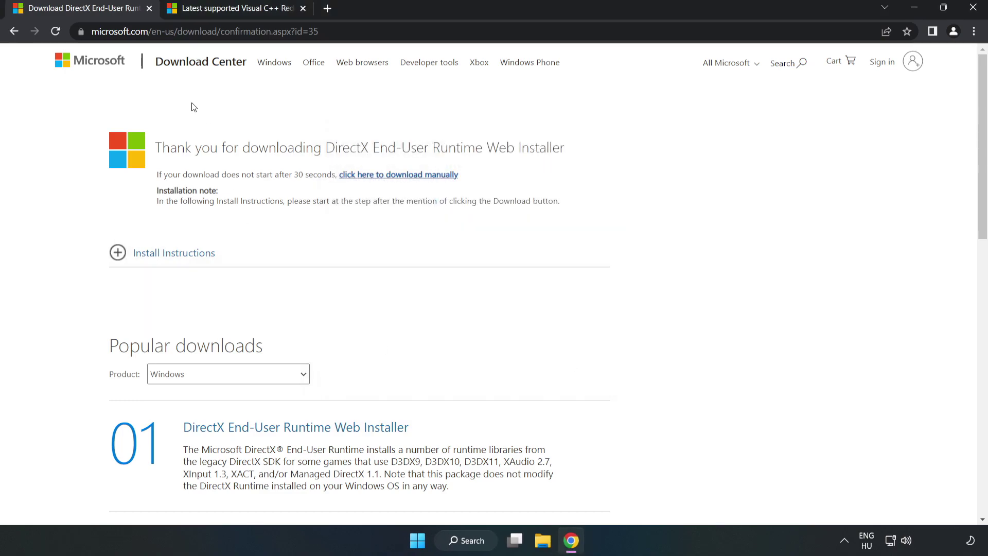
Close the DirectX tab and download the ARM64, x86 and x64 Visual C++ 2015–2022 redistributables.
click(149, 8)
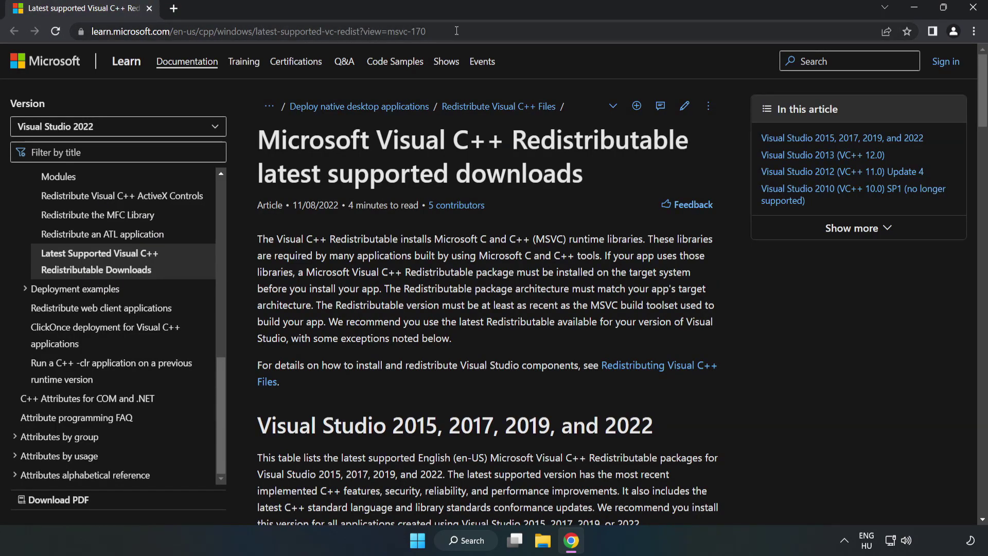
click(225, 30)
key(End)
click(510, 168)
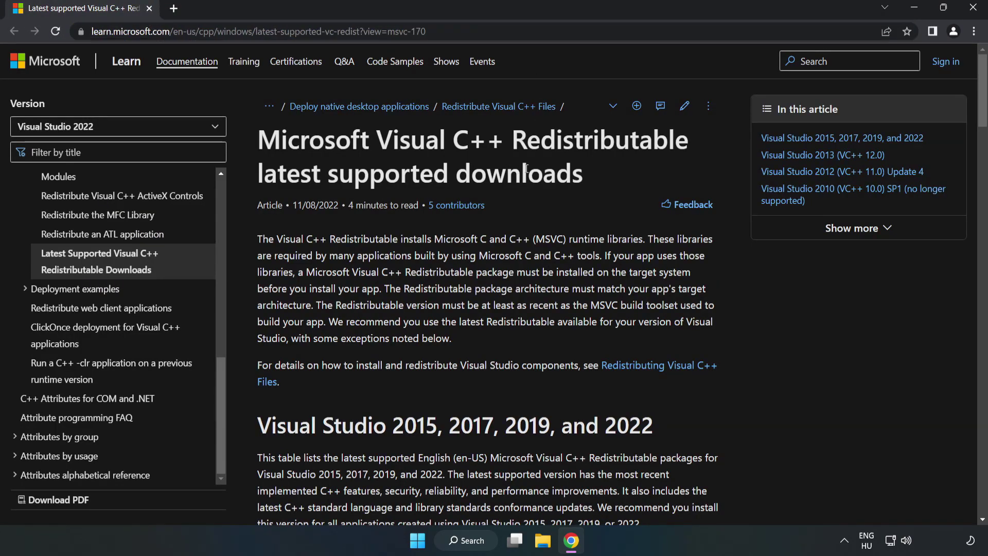
drag(984, 112, 983, 163)
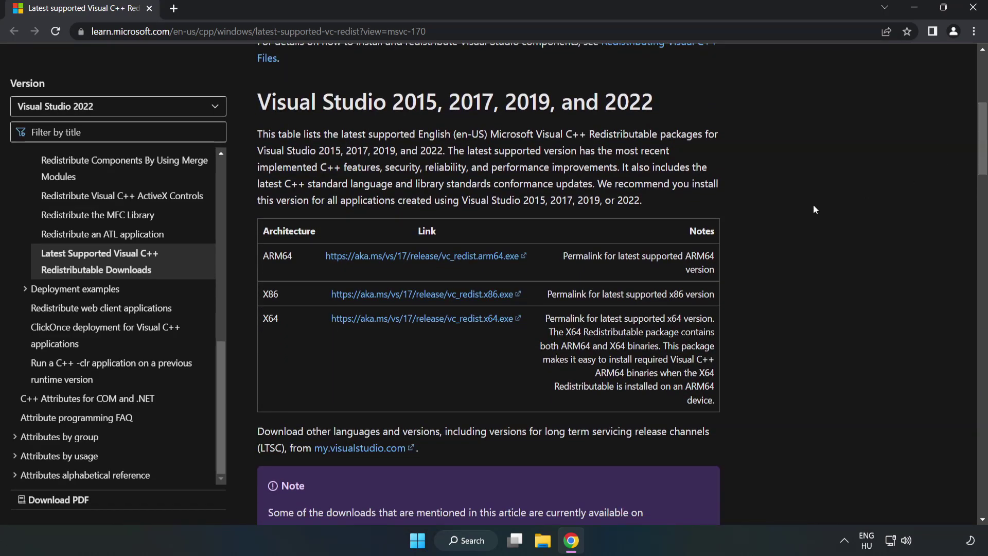
click(425, 257)
click(434, 296)
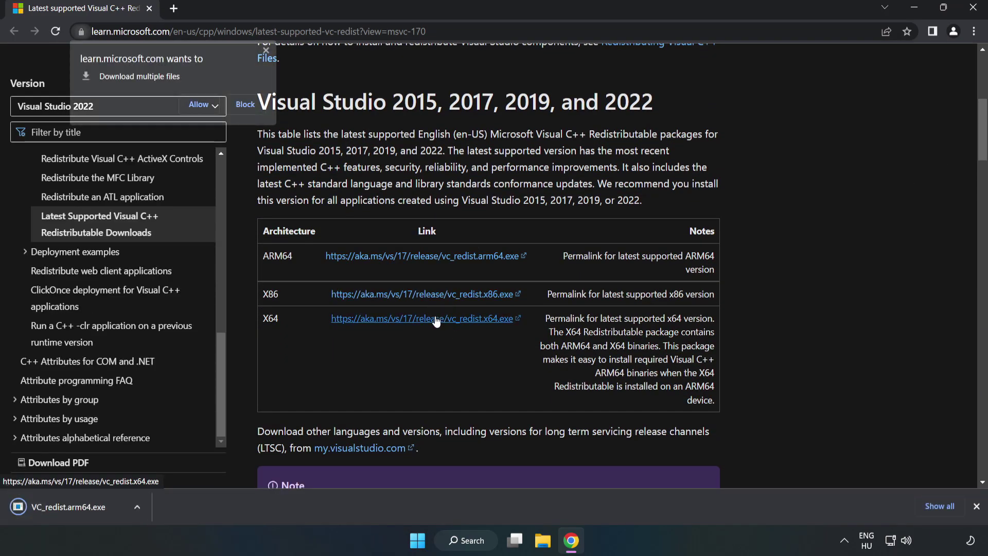
click(436, 321)
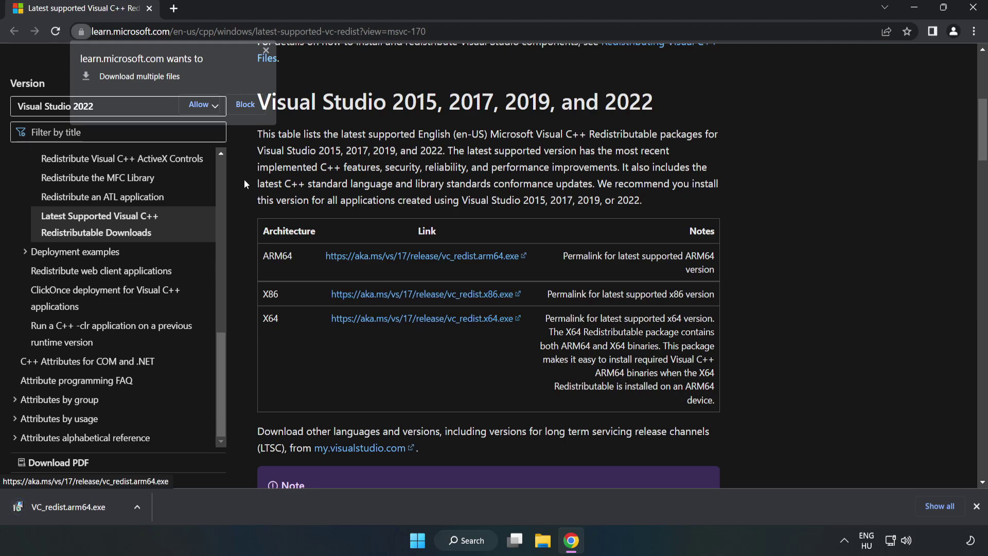
click(200, 104)
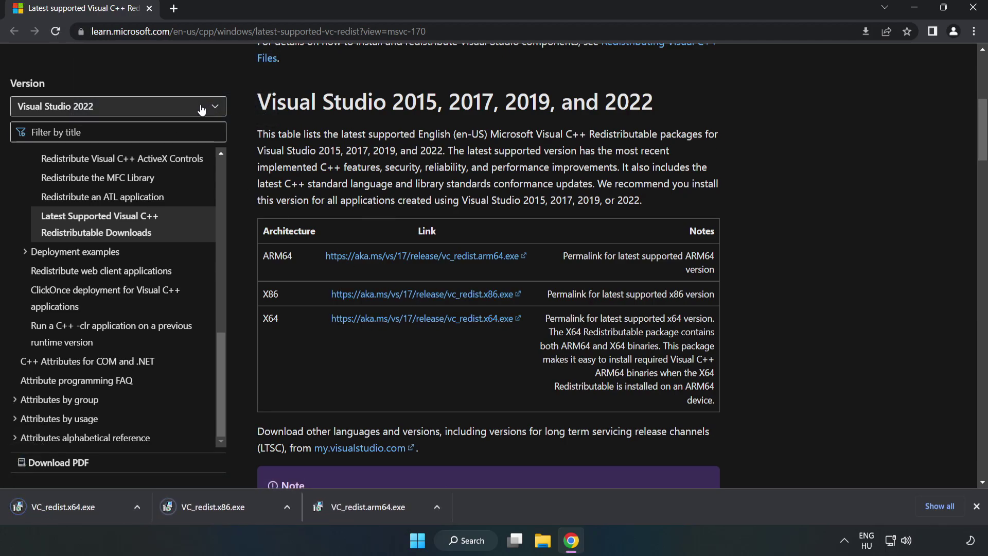
Attempt the ARM64 redistributable install after agreeing to the terms, and dismiss its failure.
click(379, 509)
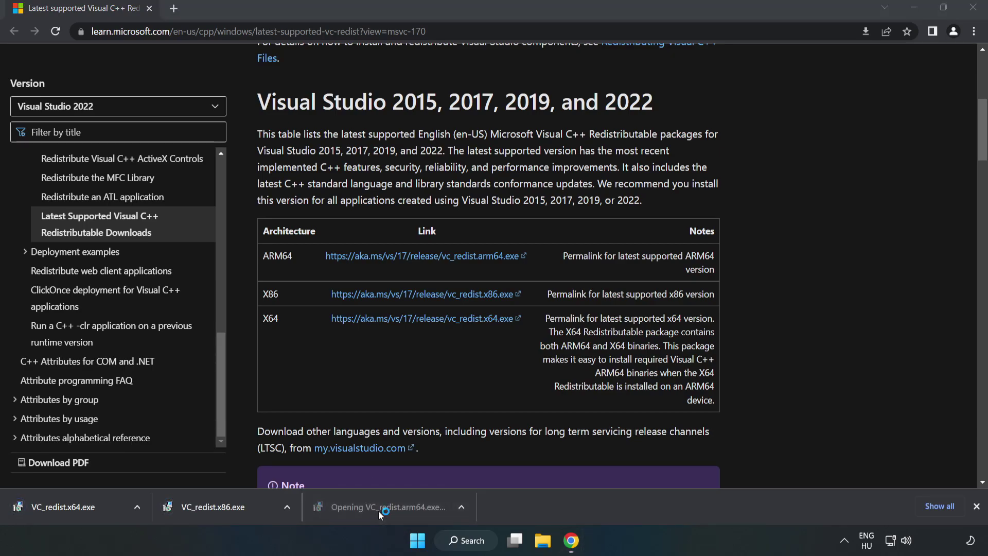
drag(632, 255, 628, 315)
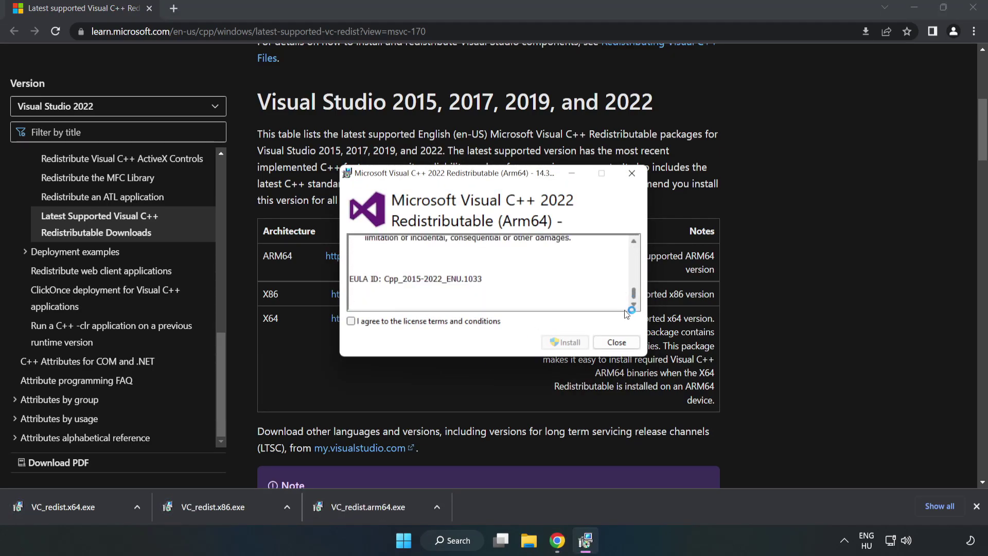
click(432, 322)
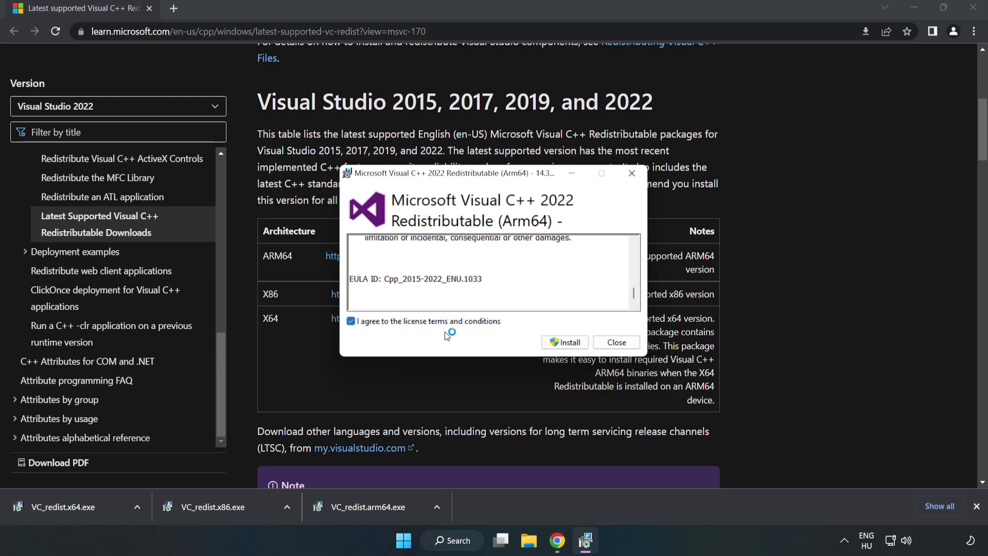
click(566, 344)
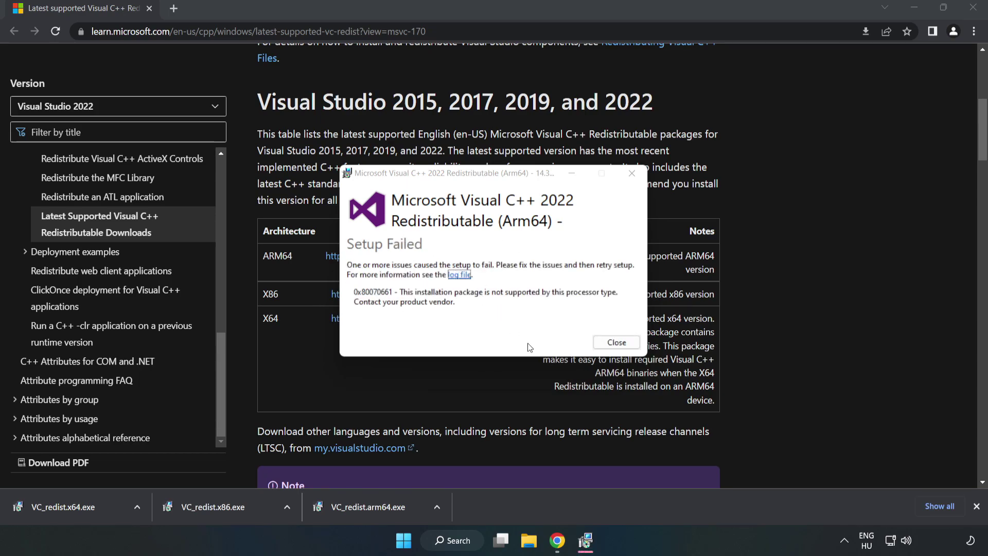
click(613, 343)
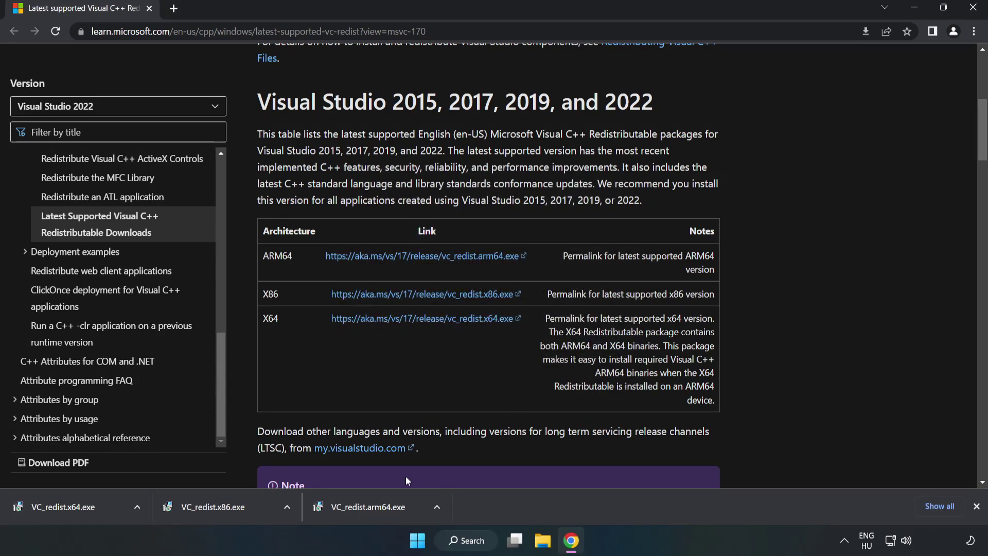
Install the x86 and x64 redistributables 14.34.31931, closing each without restarting.
click(237, 507)
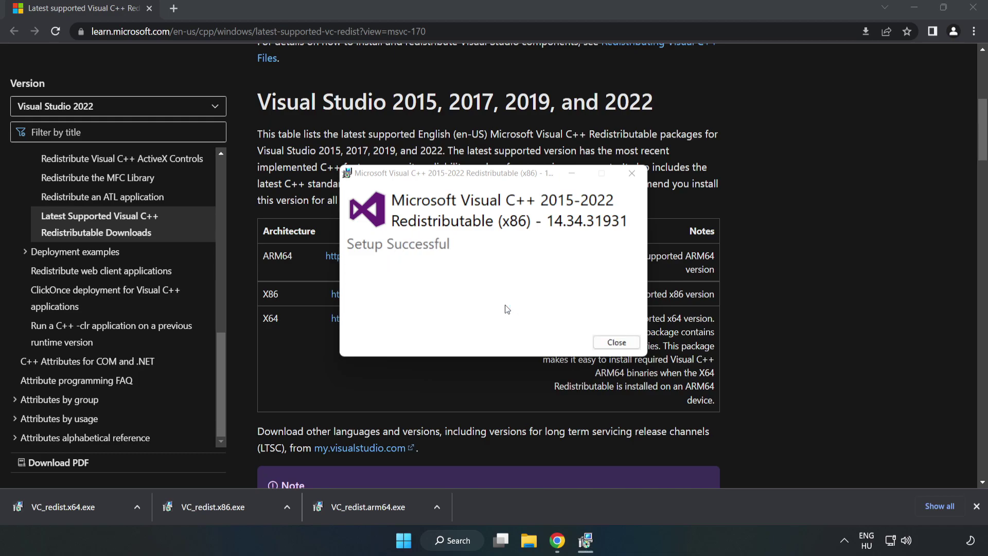
click(617, 342)
click(53, 504)
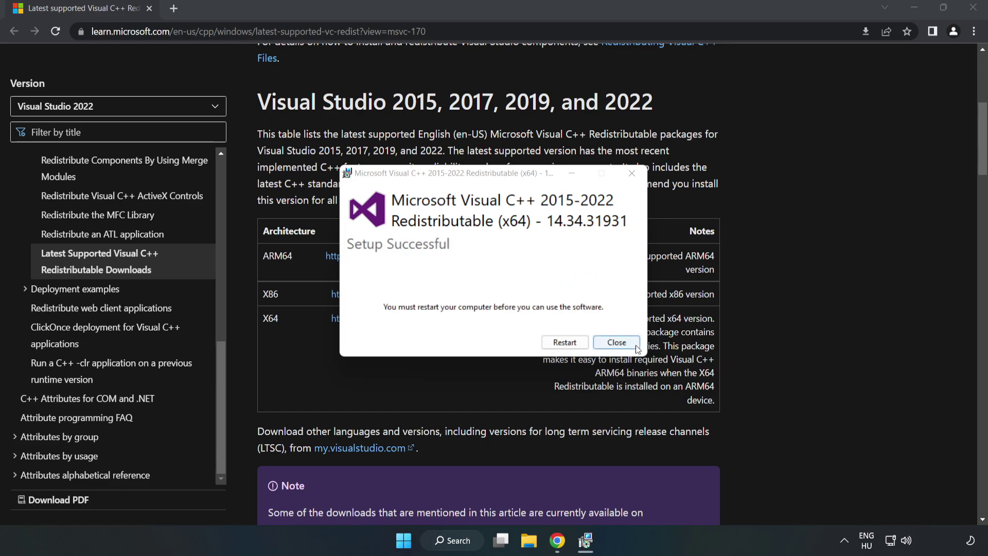
click(617, 343)
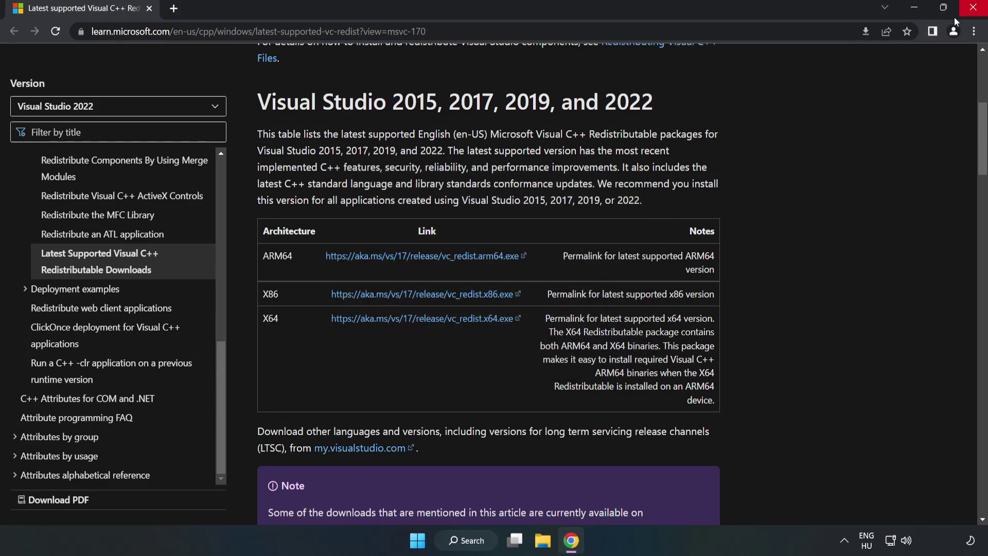
Close Chrome and bring up the Start menu's power options showing Restart.
click(975, 11)
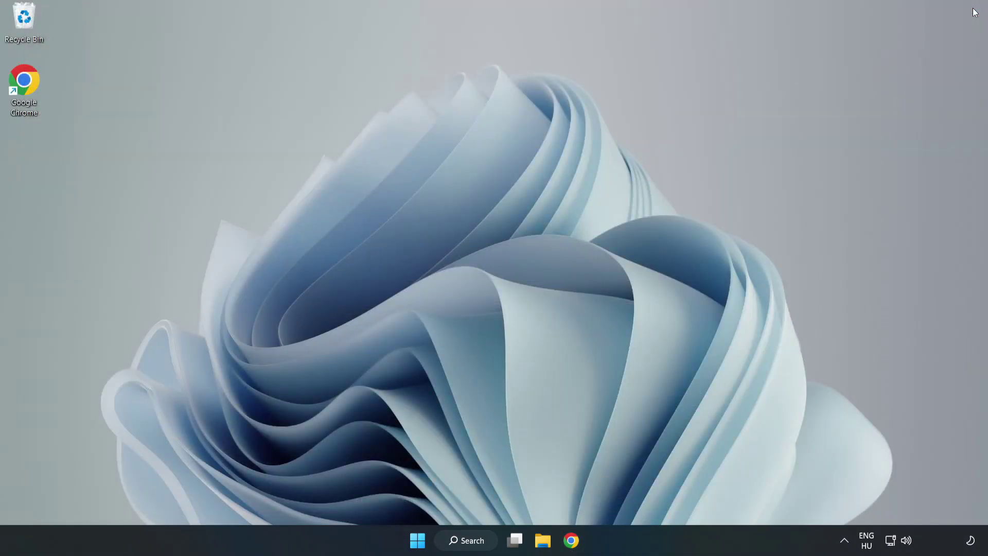
click(417, 544)
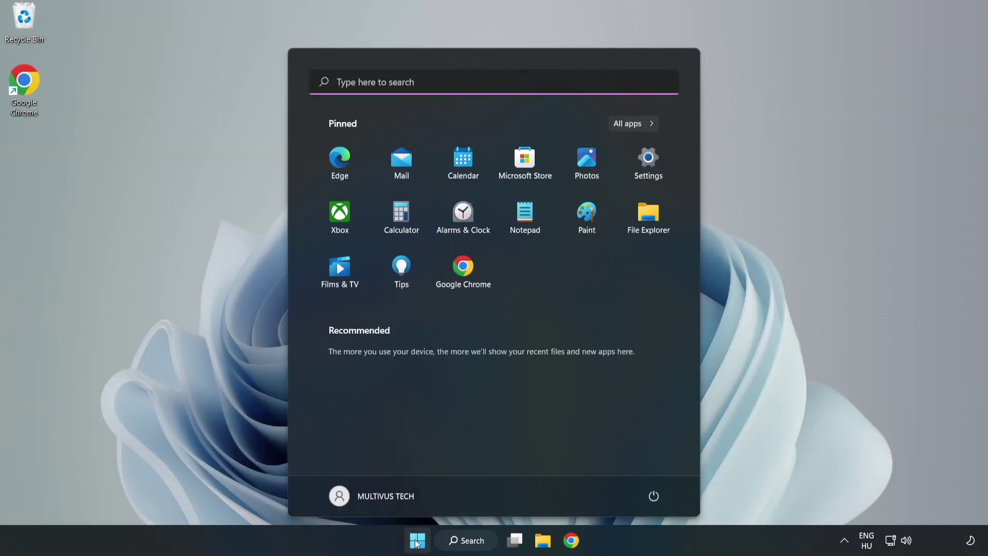
click(652, 498)
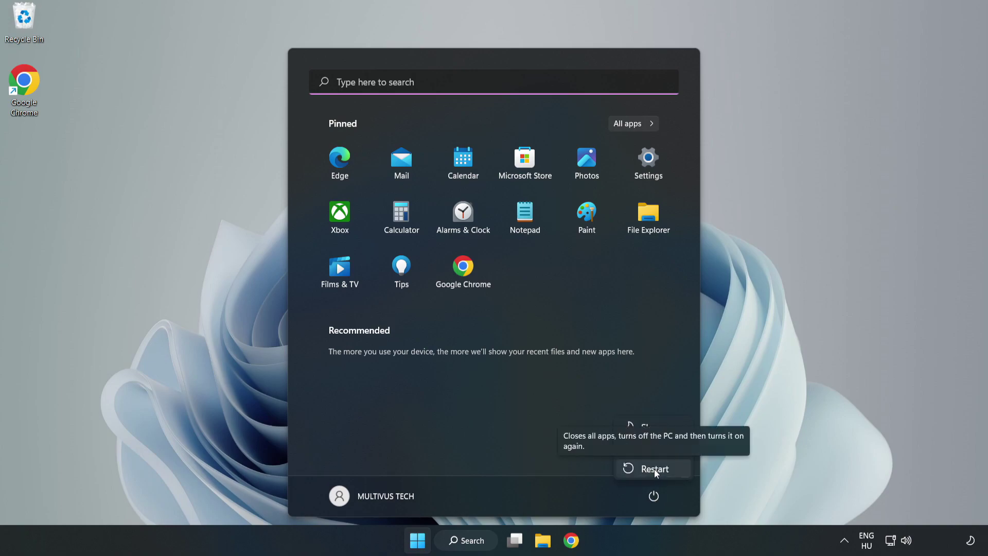